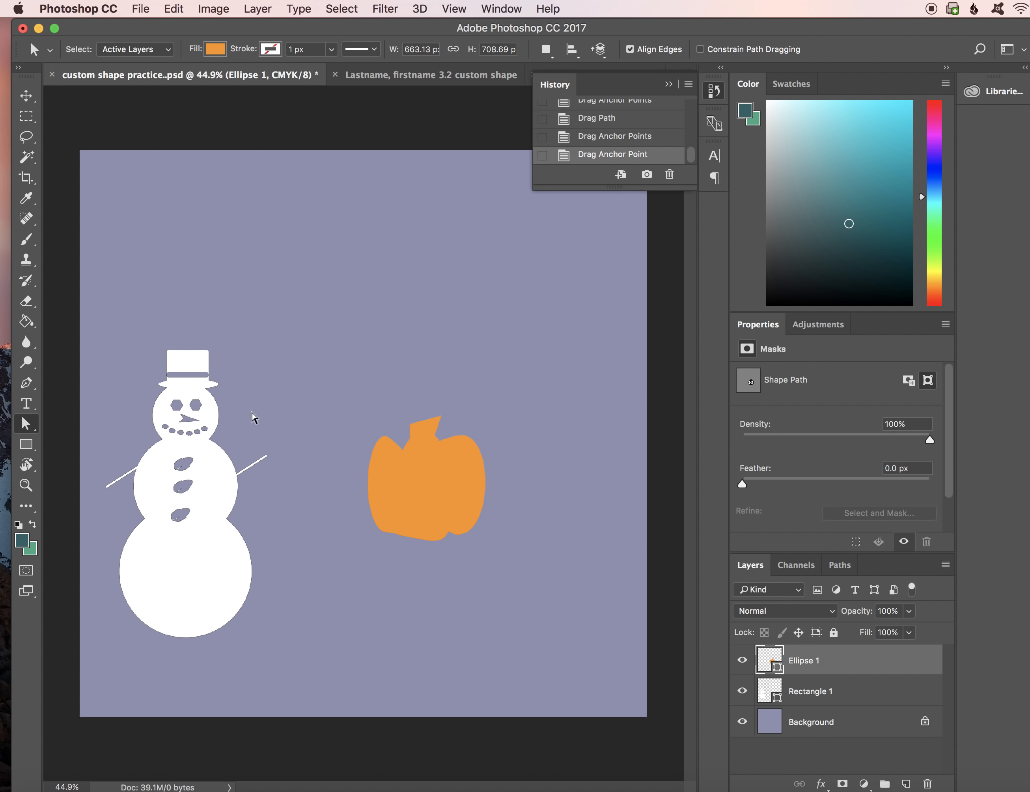
# Step: Draw a tall, narrow orange ellipse about 237 by 649 px above the pumpkin on a new shape layer
pyautogui.click(25, 424)
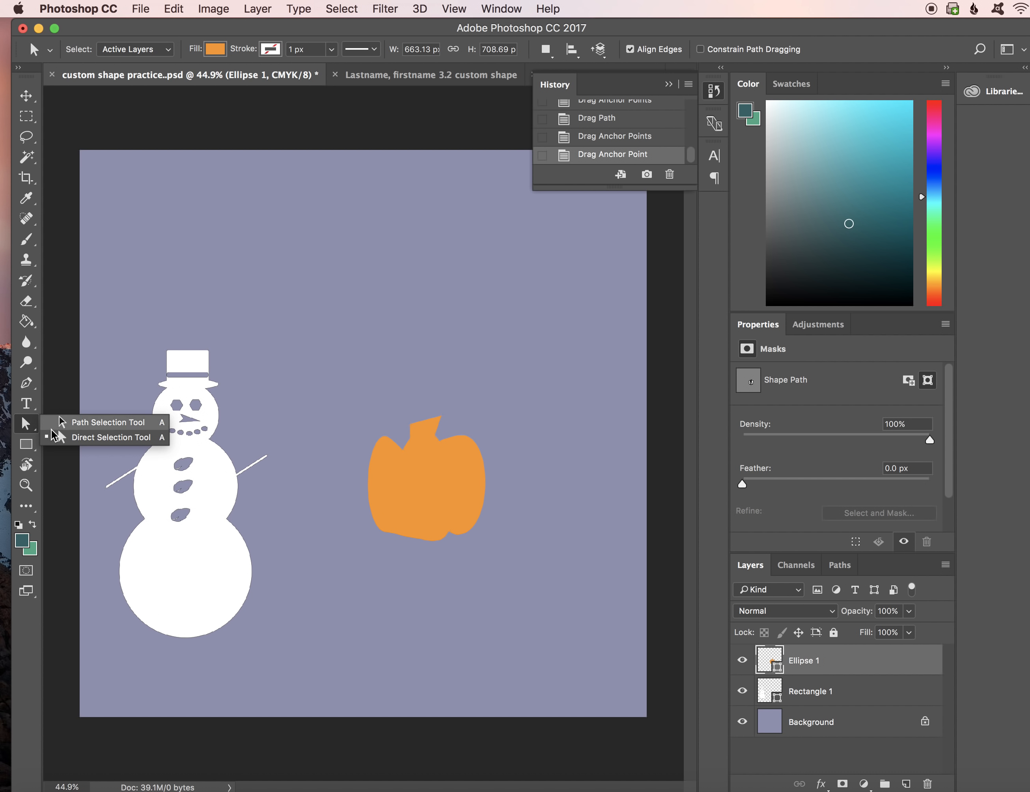
pyautogui.click(97, 422)
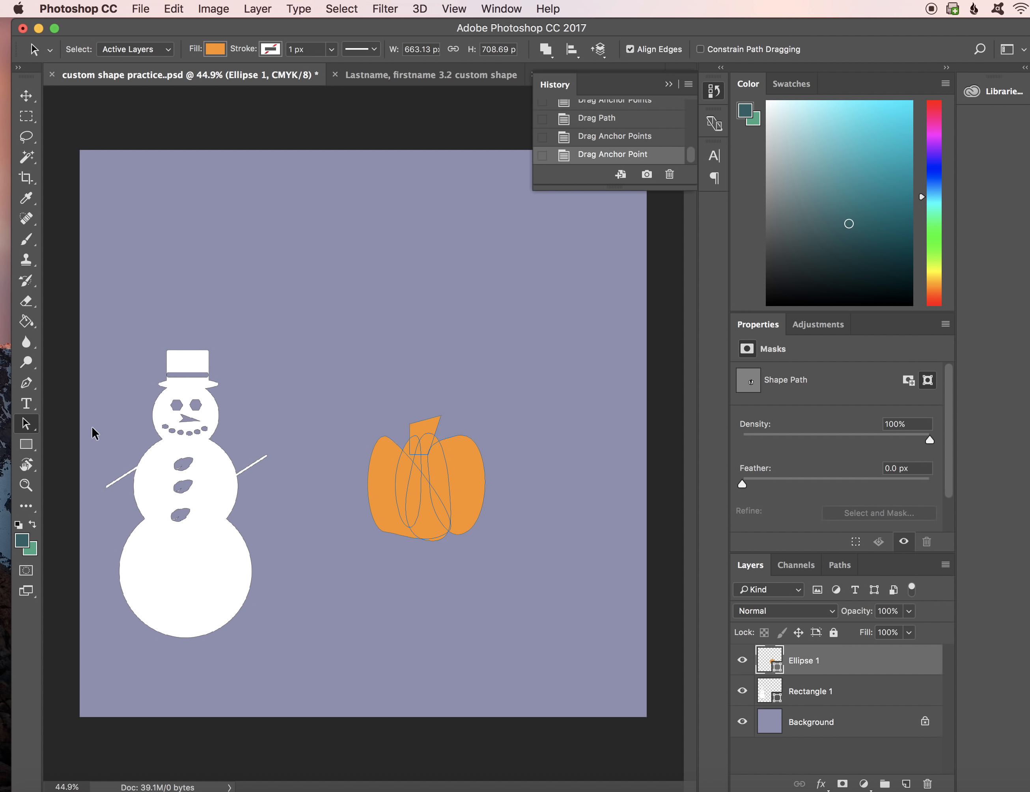
pyautogui.click(29, 443)
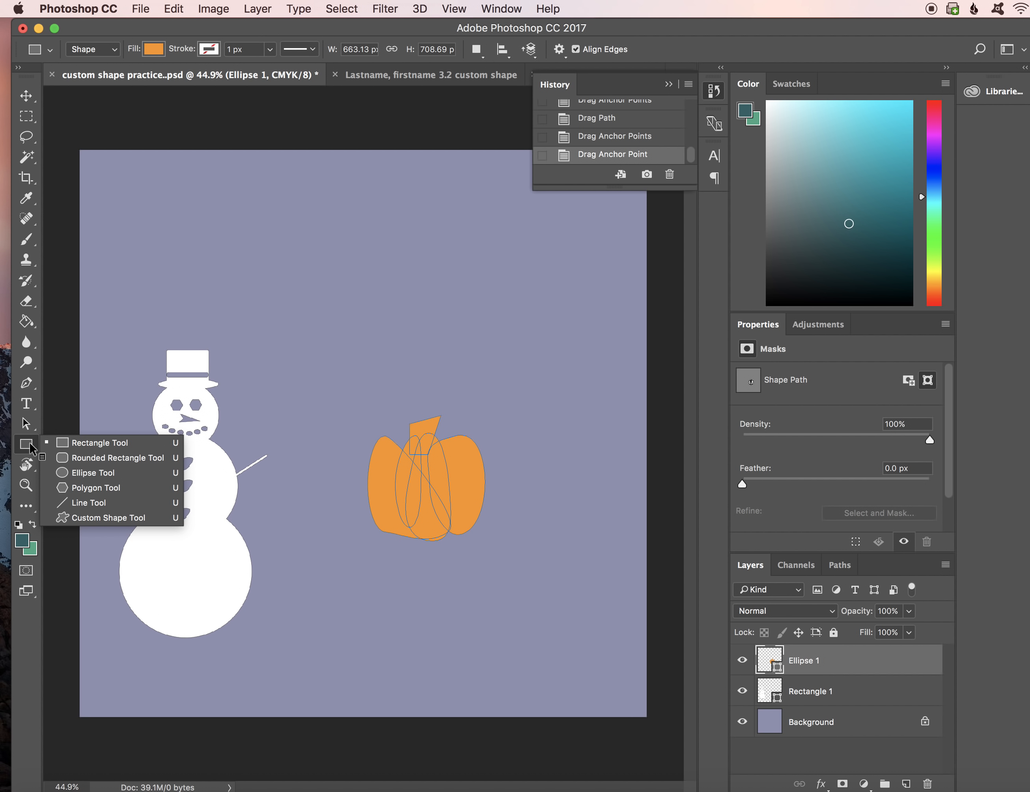
pyautogui.click(64, 473)
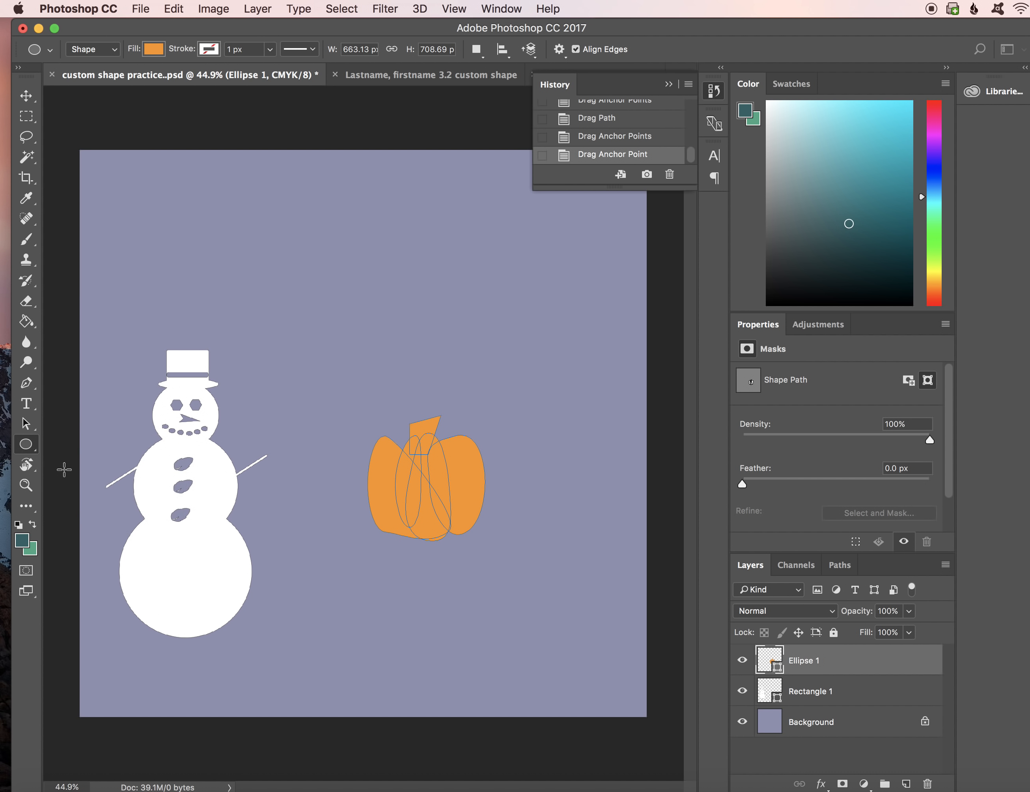
pyautogui.click(474, 51)
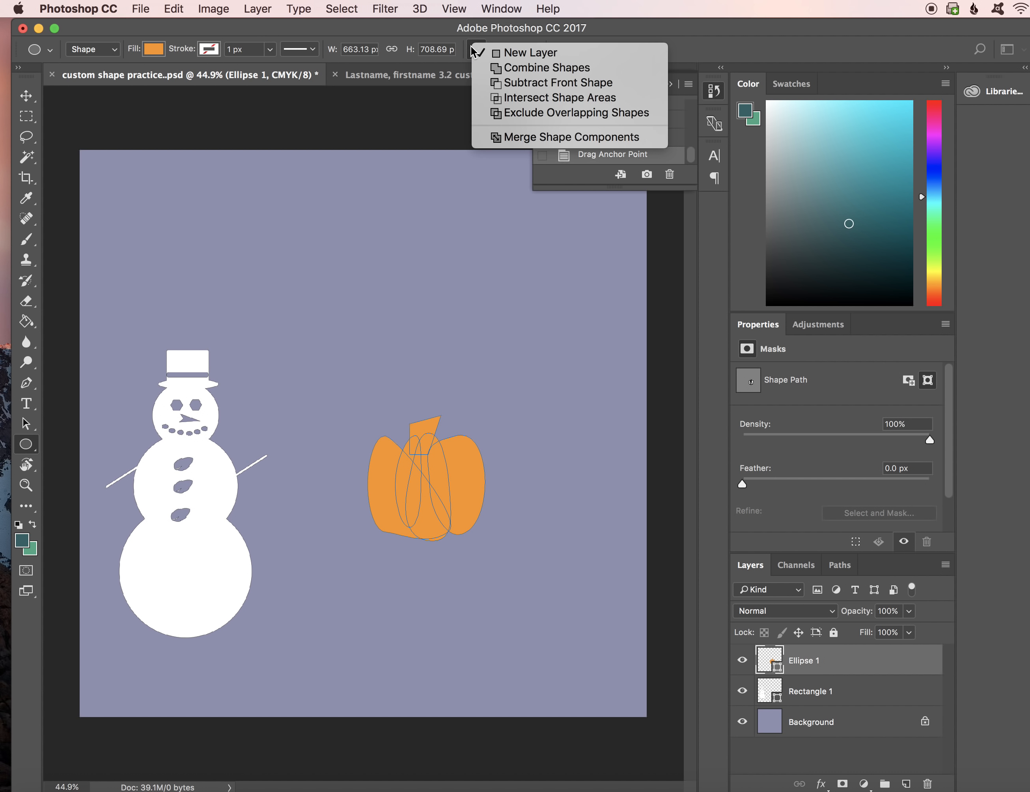
pyautogui.click(486, 52)
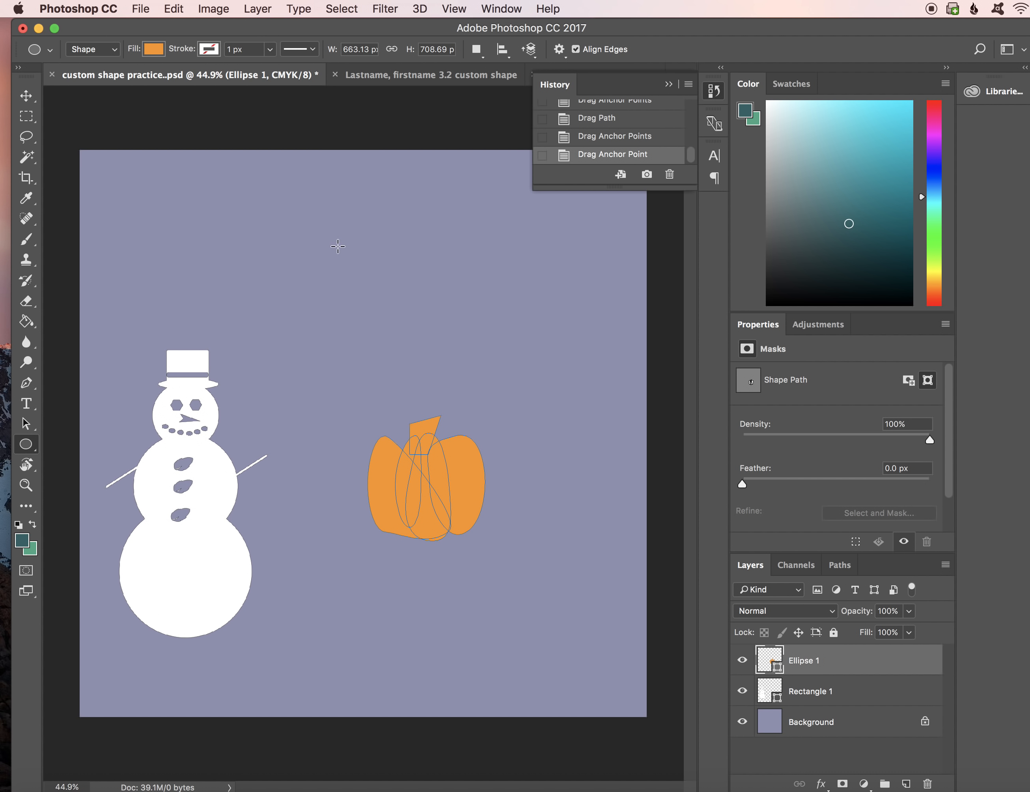
pyautogui.moveTo(349, 239); pyautogui.dragTo(392, 354)
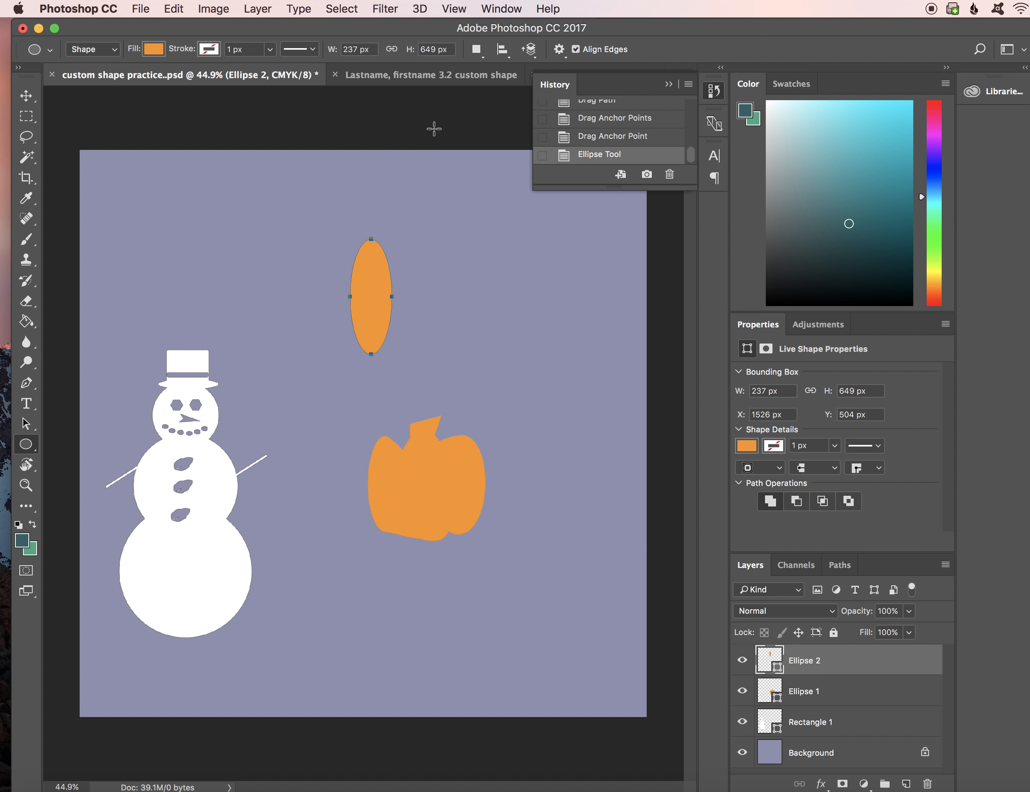
# Step: Add three more tall overlapping ellipses beside the first one, using Combine Shapes to keep them on the same layer
pyautogui.click(478, 57)
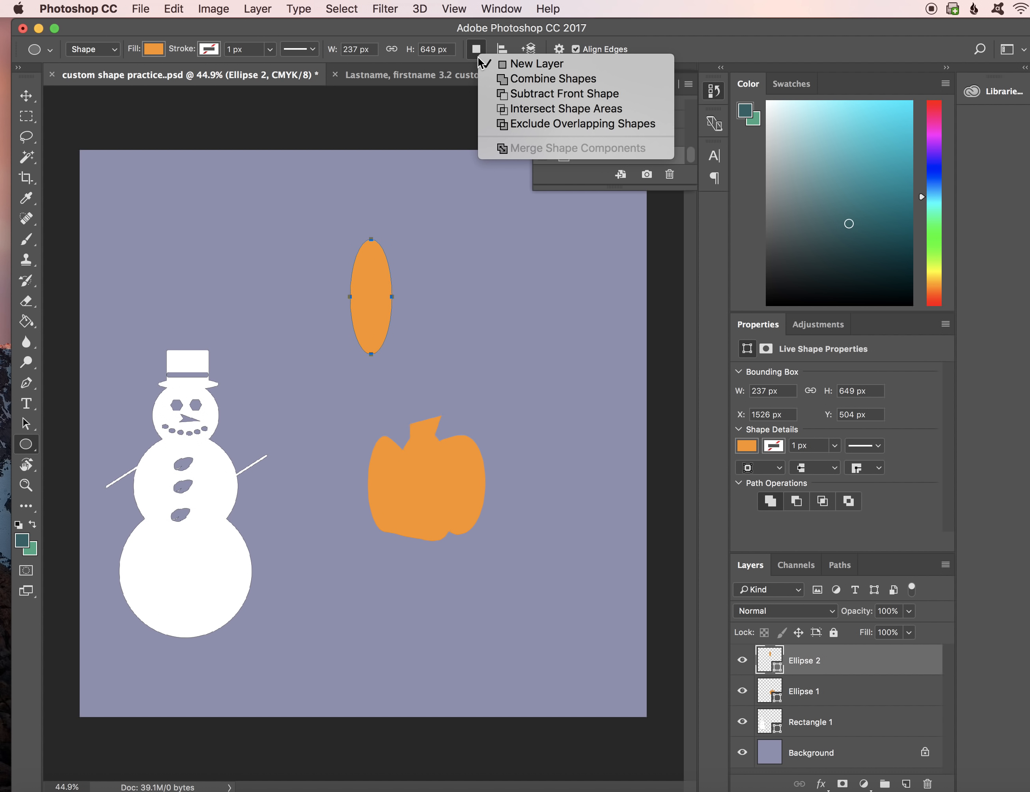
pyautogui.click(505, 80)
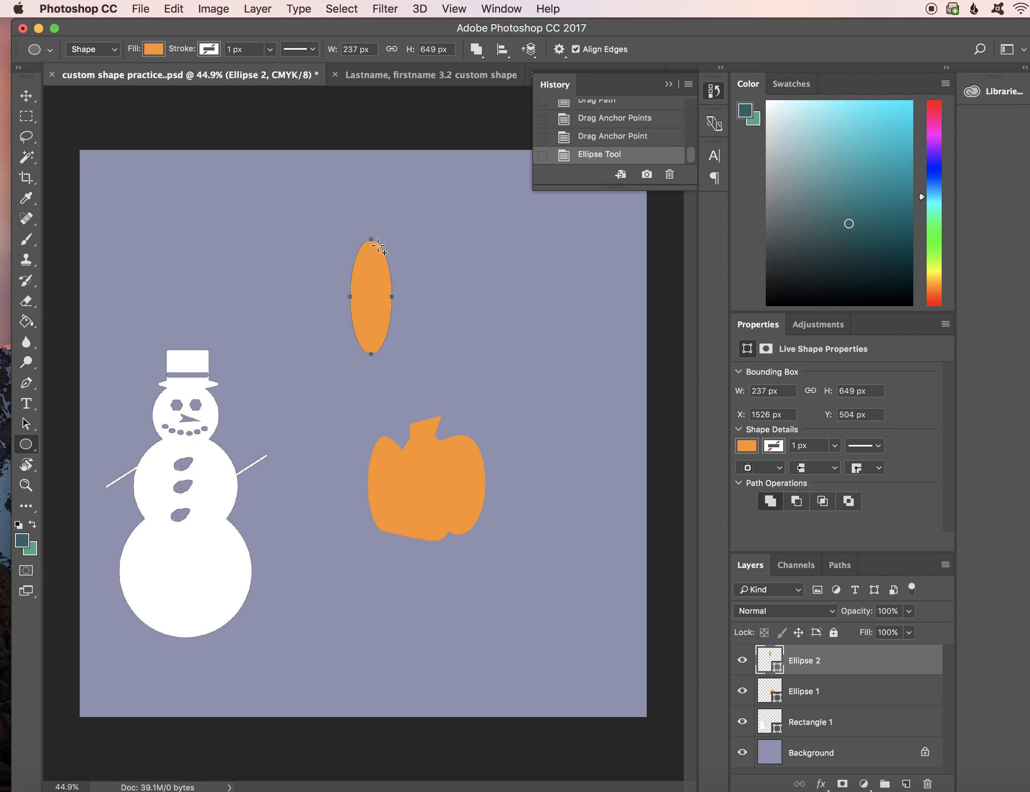
pyautogui.moveTo(380, 244); pyautogui.dragTo(414, 348)
pyautogui.moveTo(409, 250); pyautogui.dragTo(438, 349)
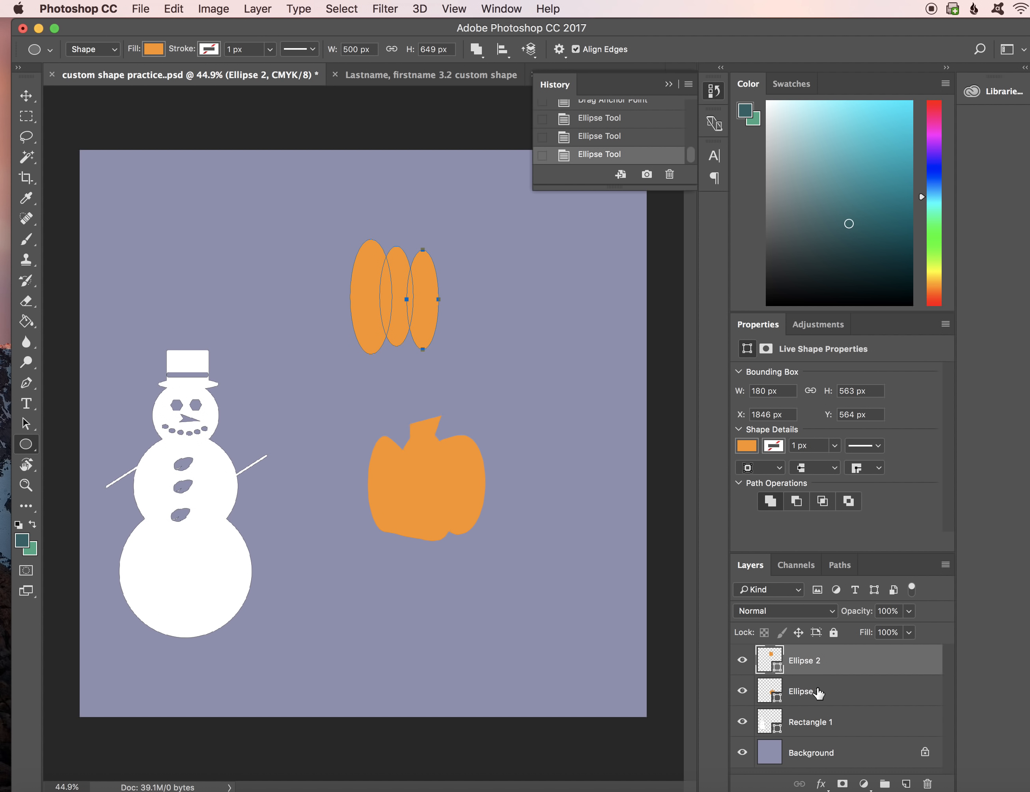
pyautogui.moveTo(423, 244); pyautogui.dragTo(466, 353)
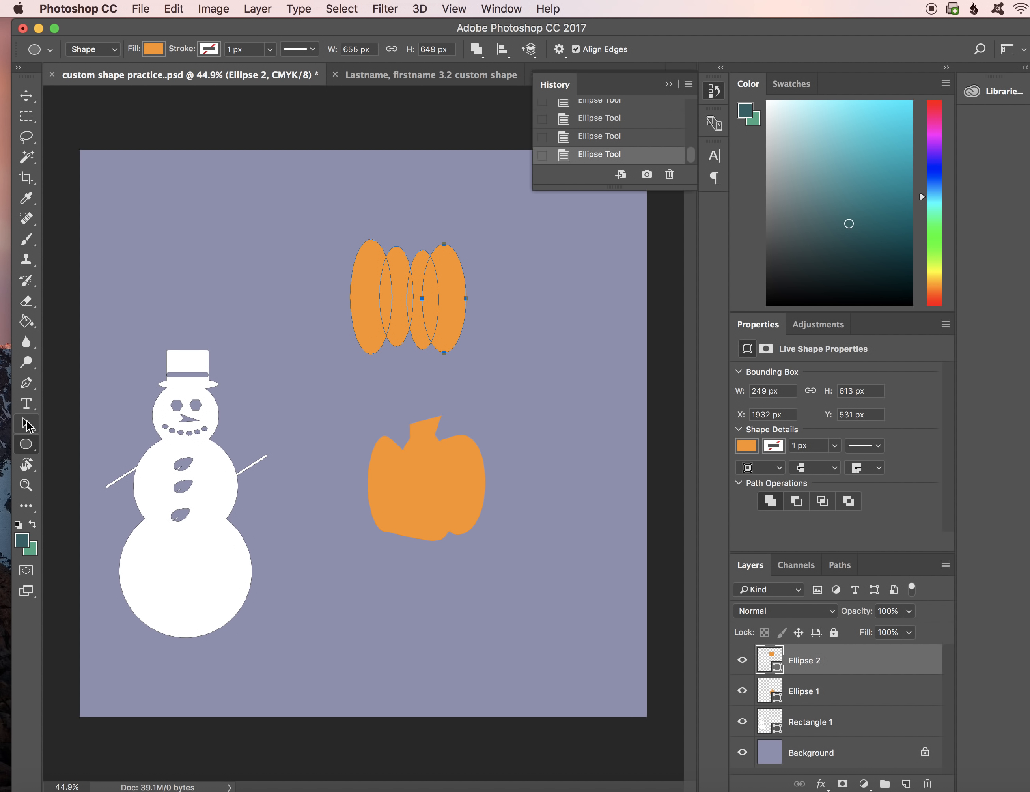
# Step: Reposition the new ellipses with the Path Selection tool so they overlap evenly as pumpkin segments
pyautogui.click(27, 420)
pyautogui.click(110, 437)
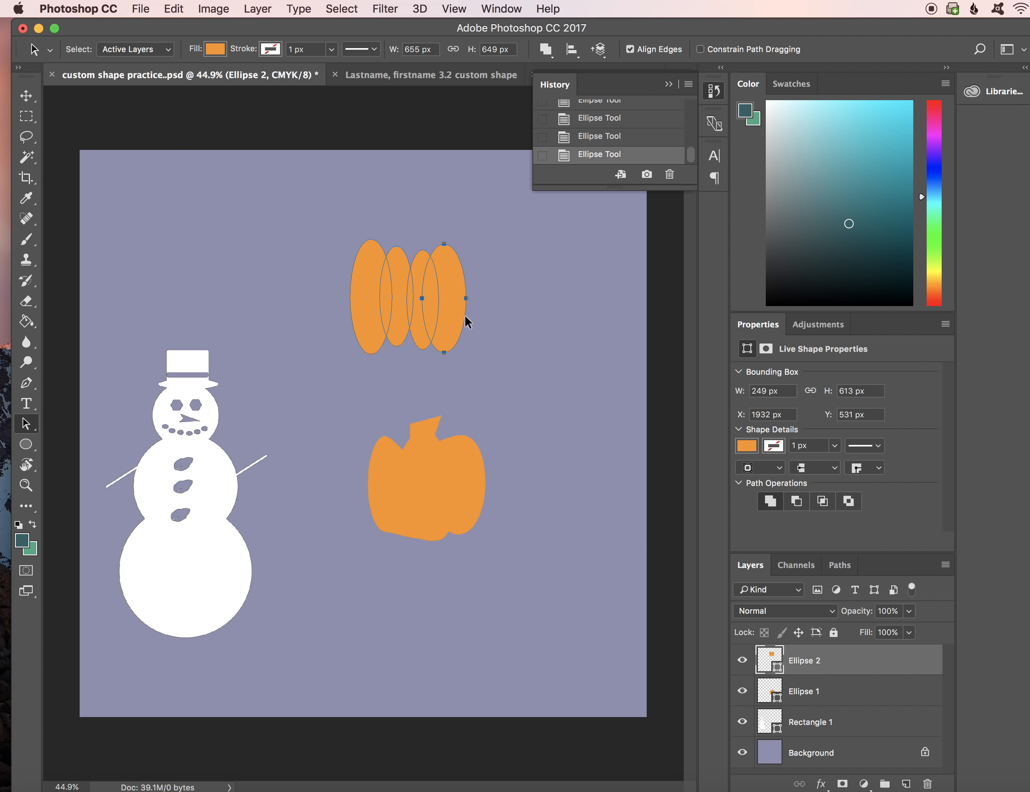
pyautogui.moveTo(457, 308); pyautogui.dragTo(394, 314)
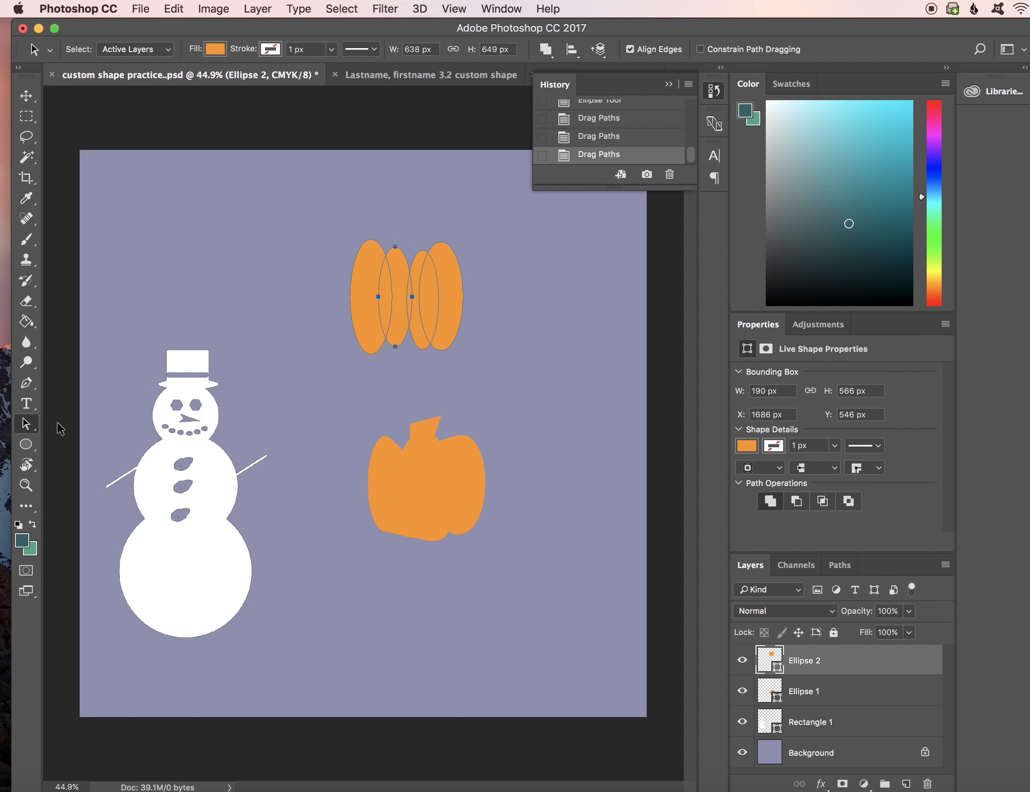
# Step: Reshape the second ellipse as a regular path, shifting its bottom anchor point right and bulging its left side outward
pyautogui.click(27, 429)
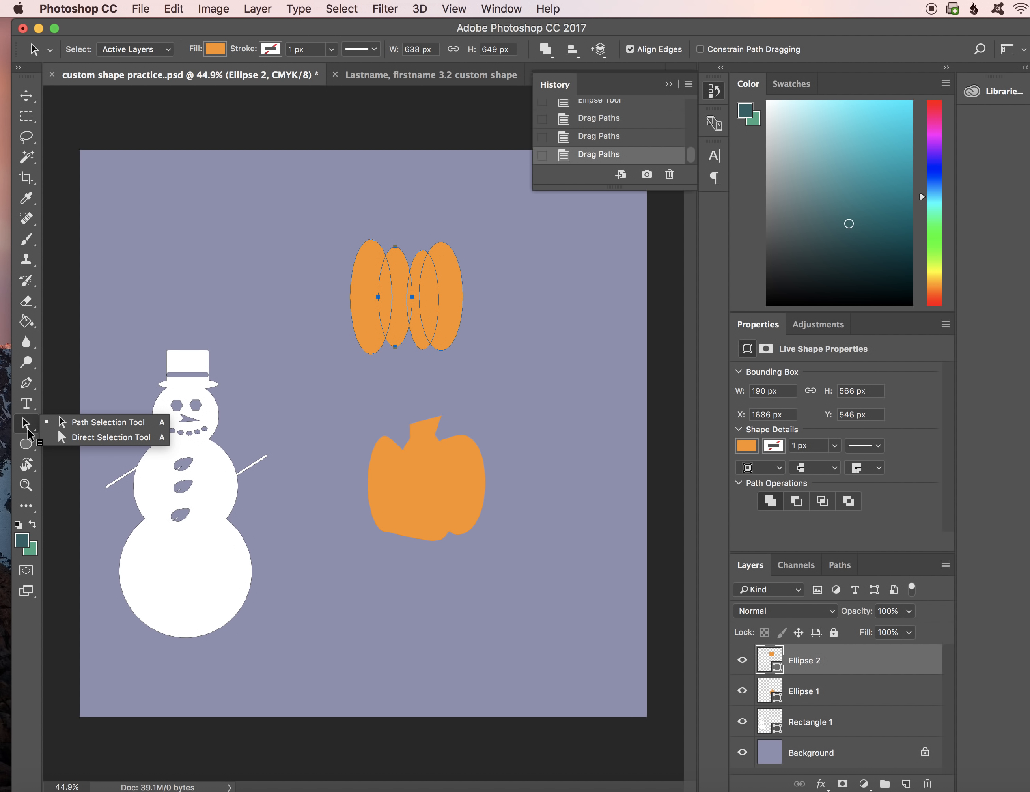
pyautogui.click(50, 438)
pyautogui.scroll(4, 408, 355)
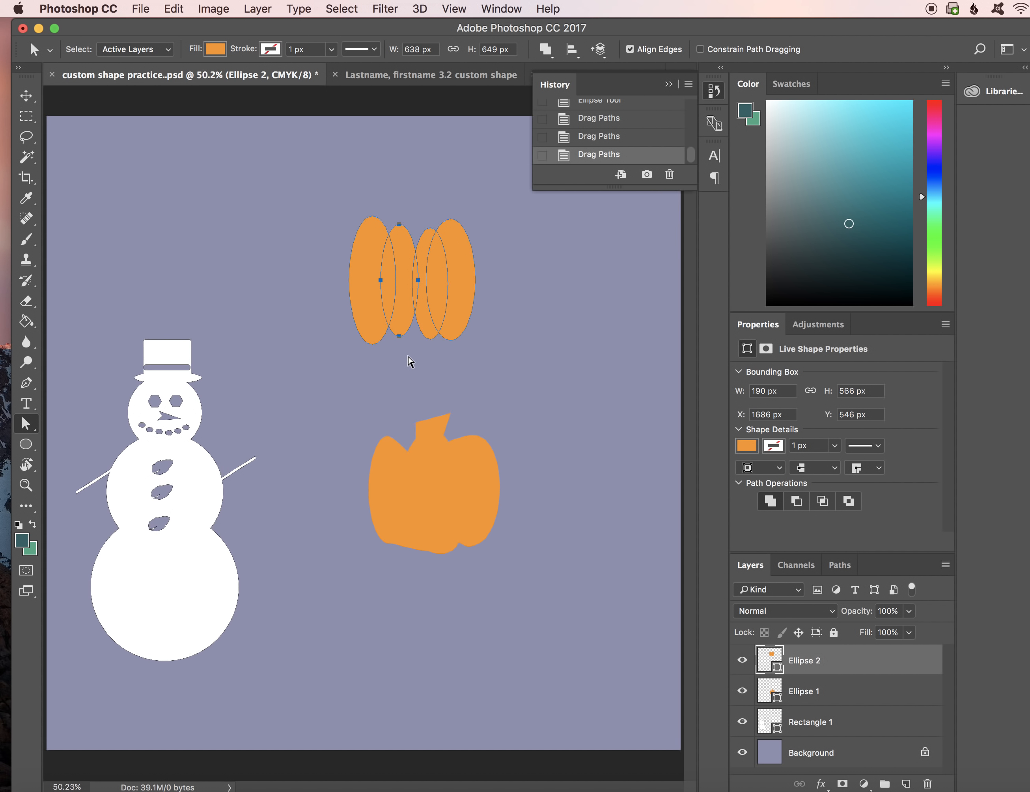
pyautogui.scroll(1, 408, 356)
pyautogui.scroll(2, 409, 356)
pyautogui.hscroll(1, 408, 355)
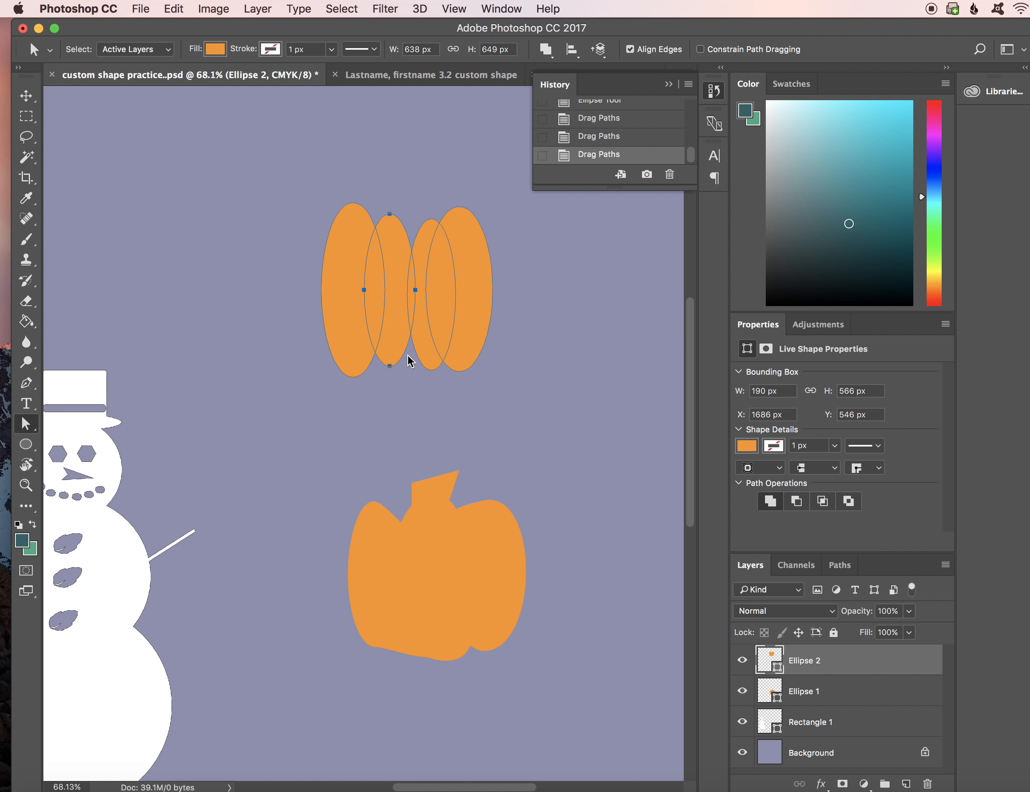
pyautogui.click(390, 367)
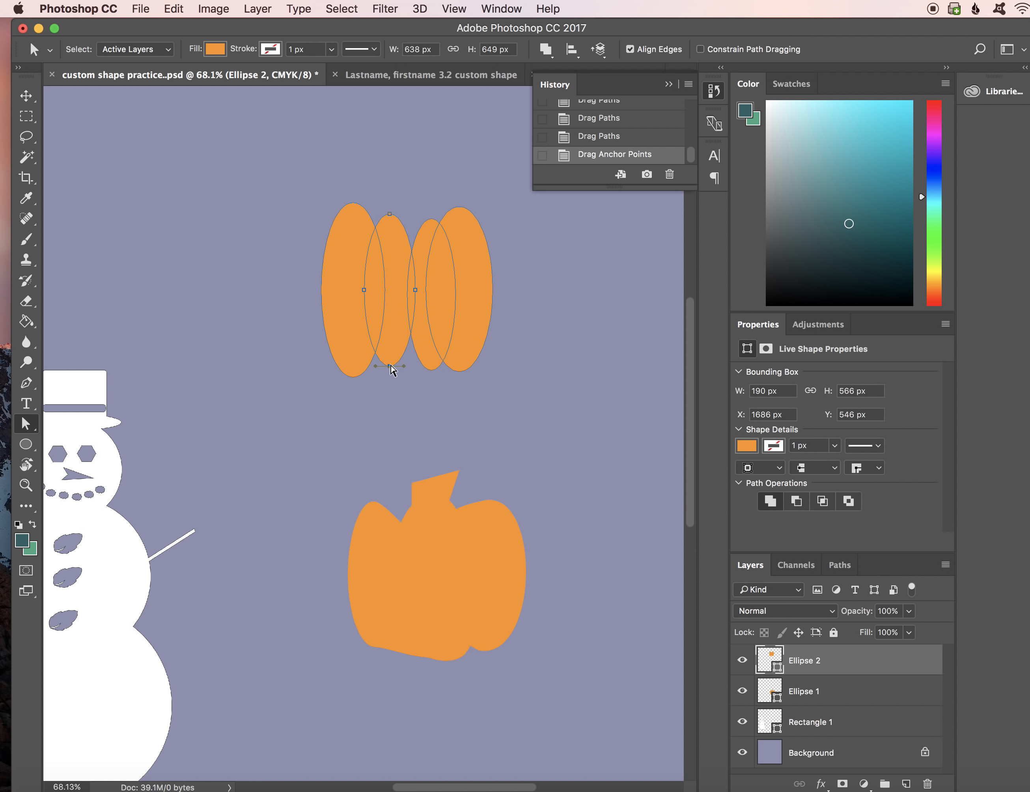
pyautogui.click(391, 366)
pyautogui.moveTo(399, 369); pyautogui.dragTo(409, 364)
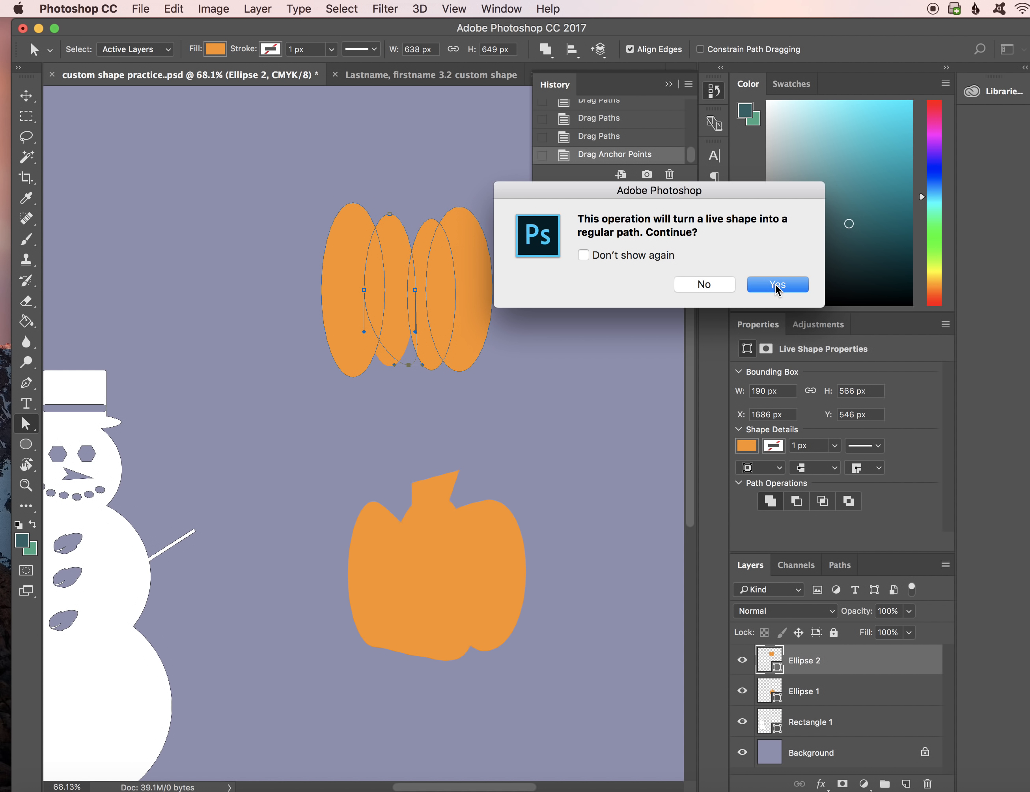
pyautogui.click(776, 286)
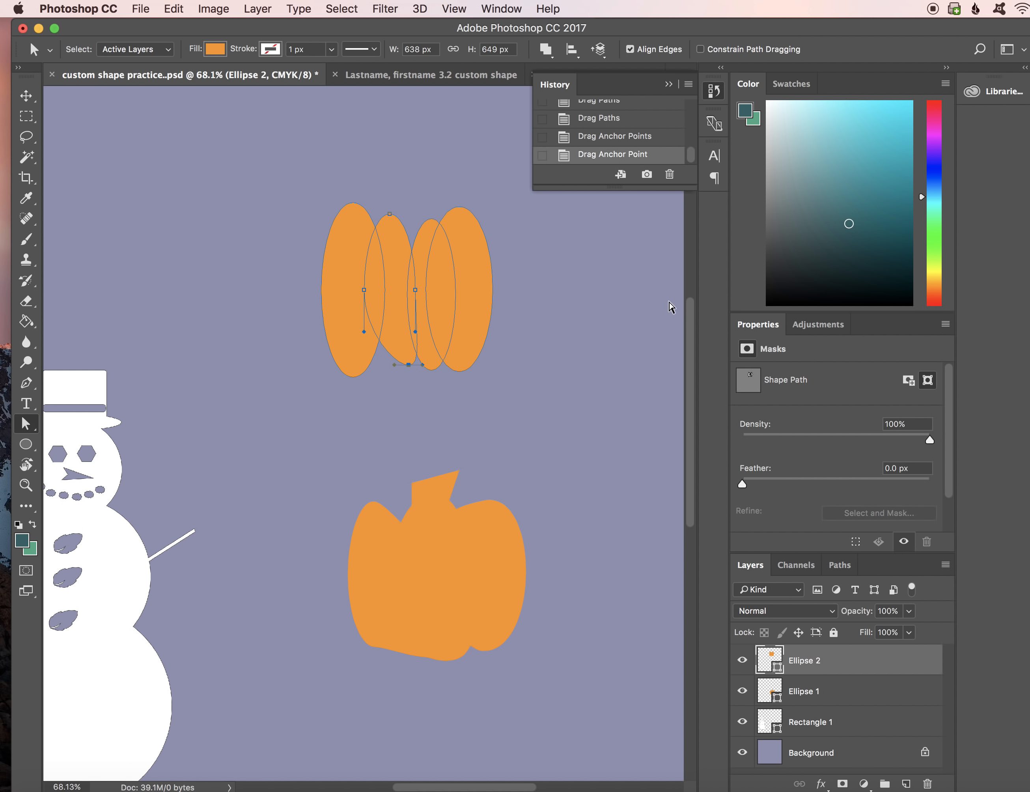
pyautogui.moveTo(362, 300); pyautogui.dragTo(344, 326)
# Step: Convert the rightmost ellipse to a regular path, pulling its right anchor outward and adjusting the curve handles to fill out its upper right
pyautogui.click(479, 296)
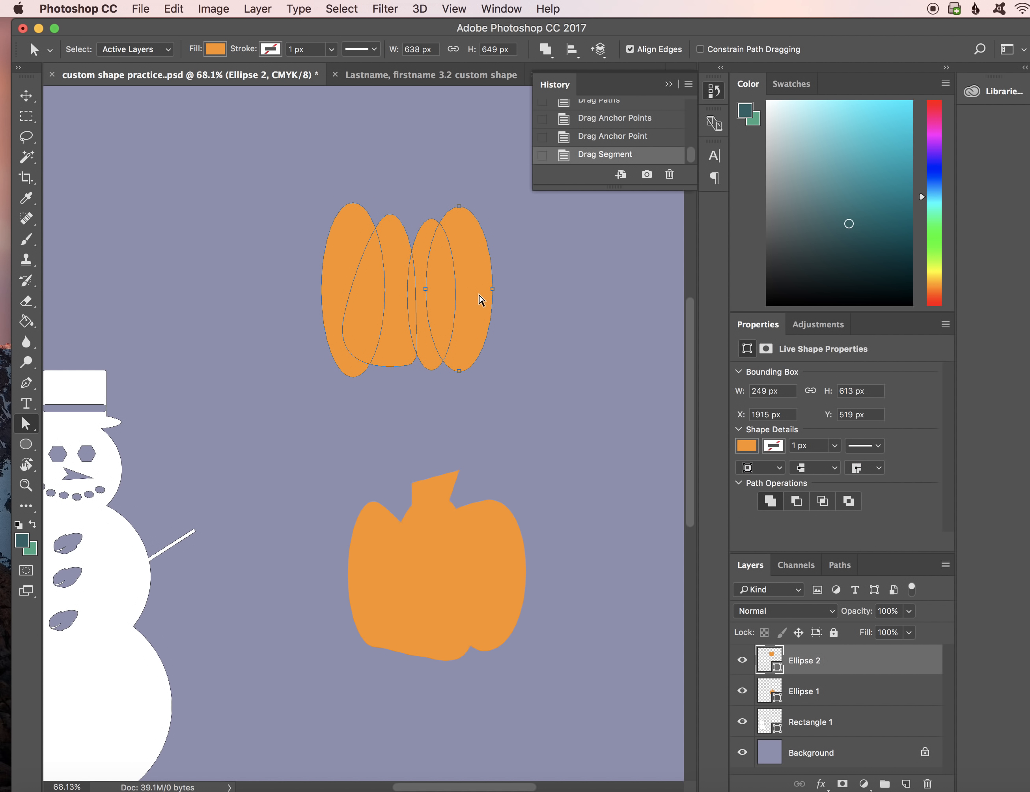
pyautogui.moveTo(492, 293); pyautogui.dragTo(505, 283)
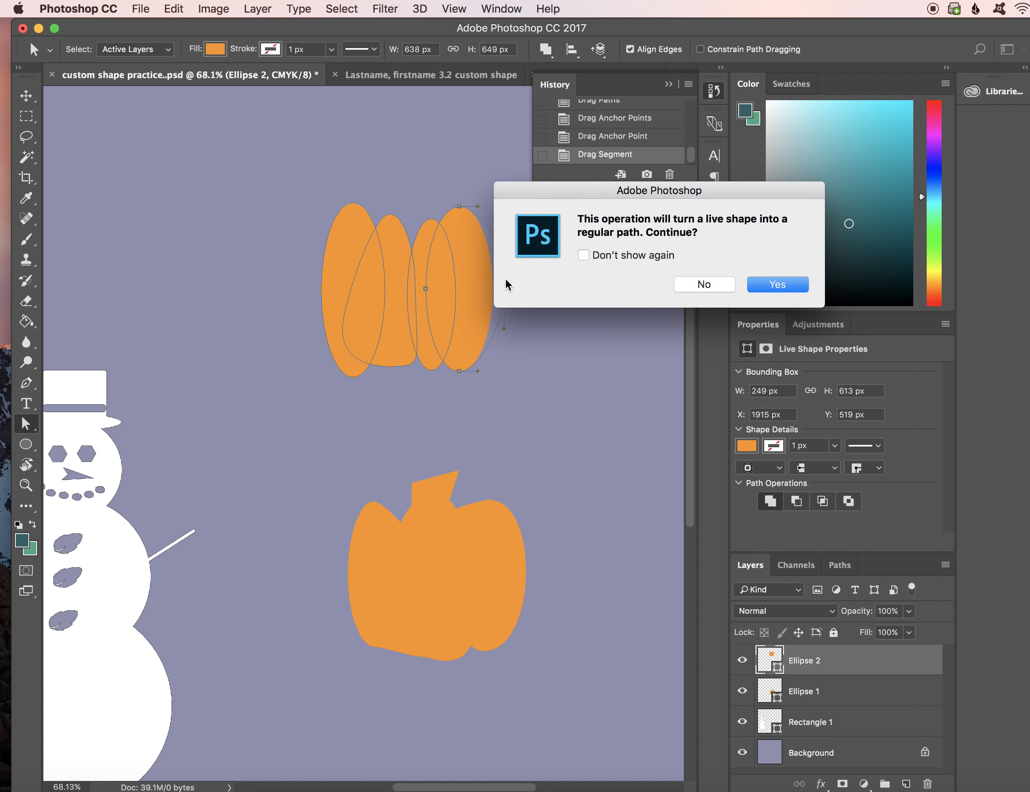
pyautogui.click(791, 288)
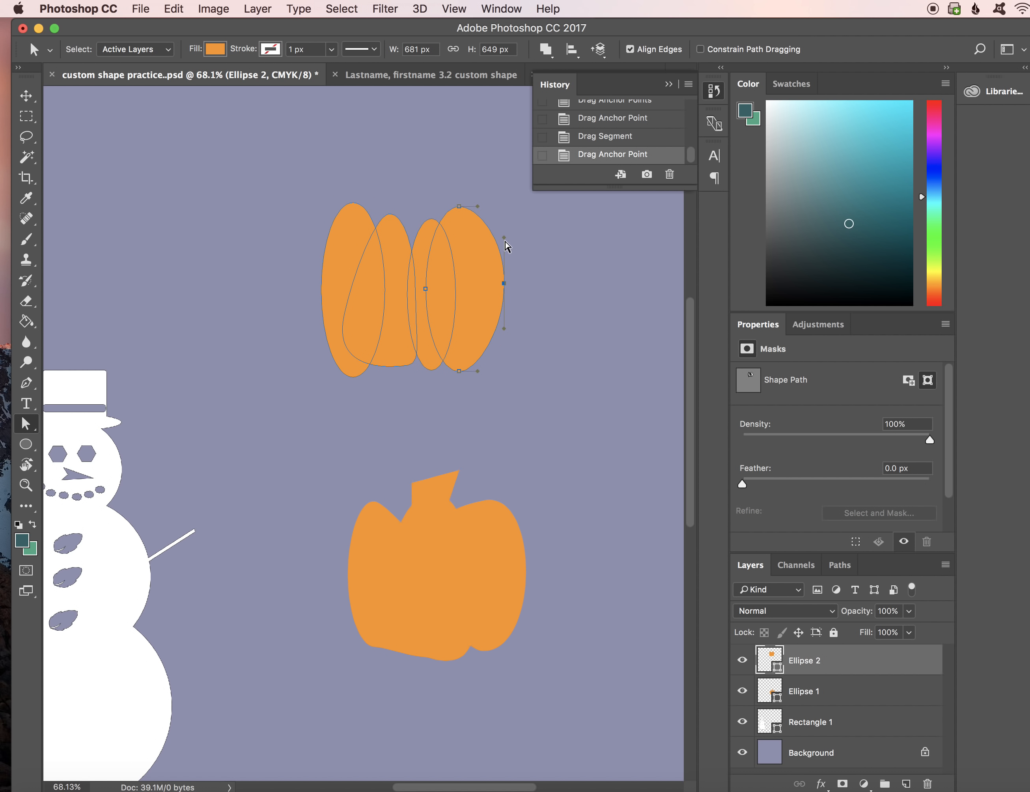
pyautogui.moveTo(508, 237); pyautogui.dragTo(490, 216)
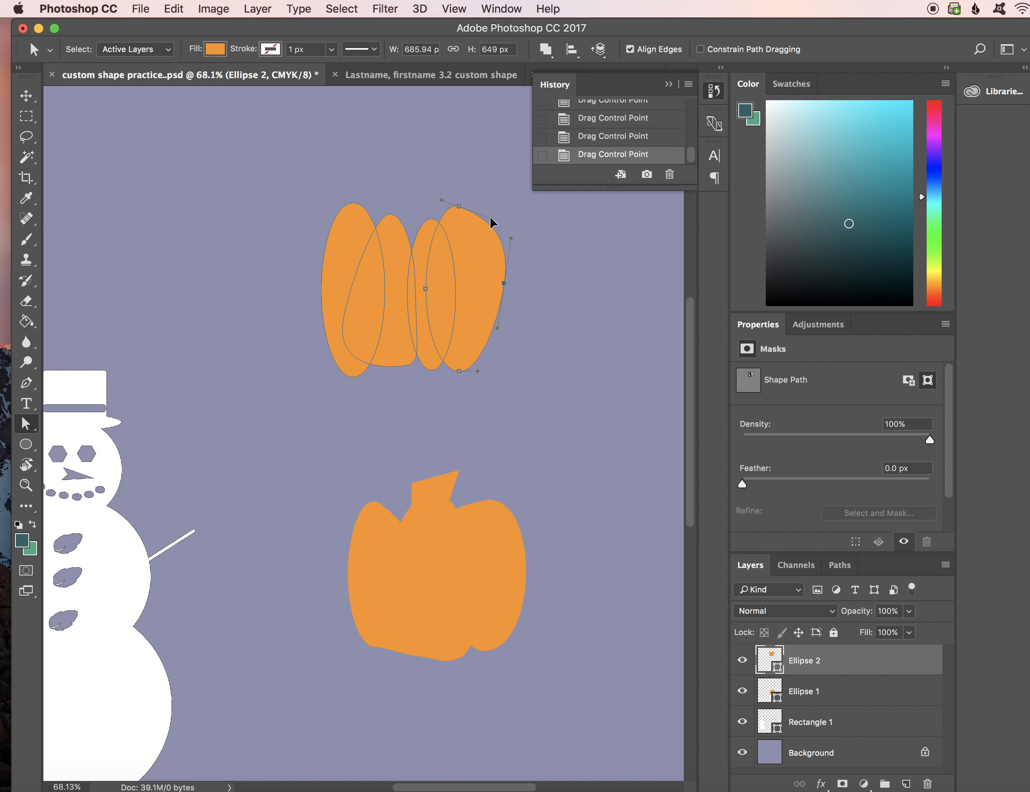
# Step: Raise the second ellipse's top anchor point and adjust its handle to reshape the upper curve
pyautogui.click(384, 233)
pyautogui.moveTo(390, 214); pyautogui.dragTo(414, 212)
pyautogui.moveTo(414, 206); pyautogui.dragTo(412, 204)
# Step: Add a rectangular stem about 156 by 328 px over the top middle of the new pumpkin using Combine Shapes
pyautogui.click(35, 451)
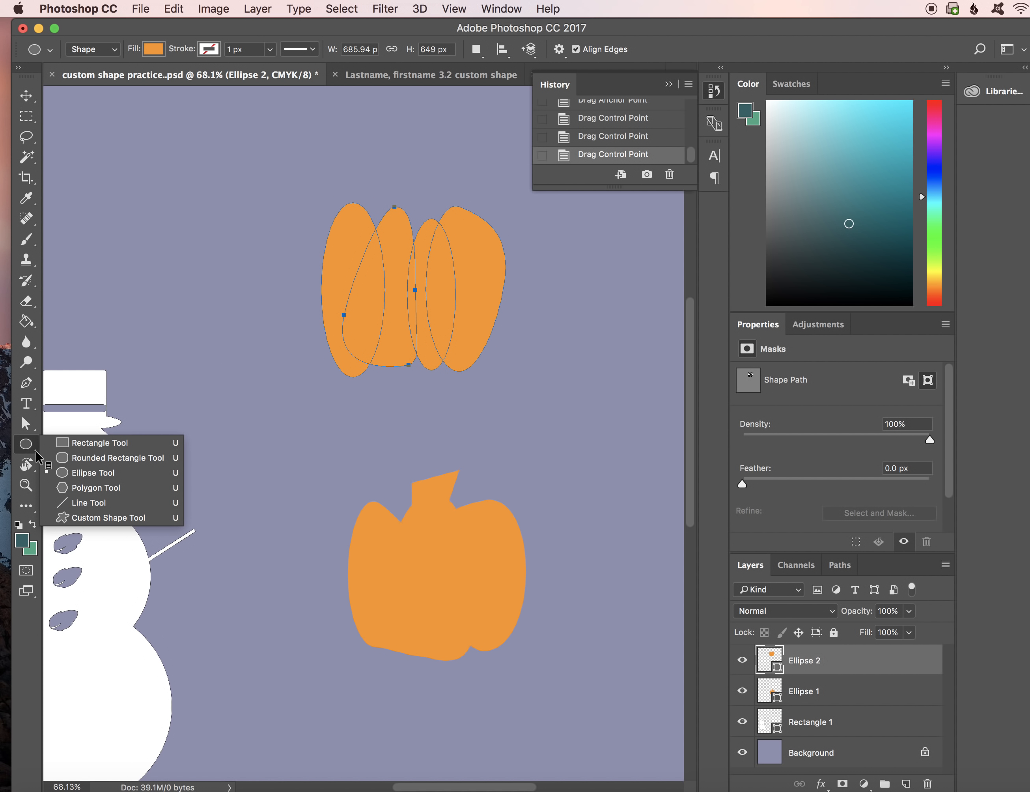
pyautogui.click(66, 442)
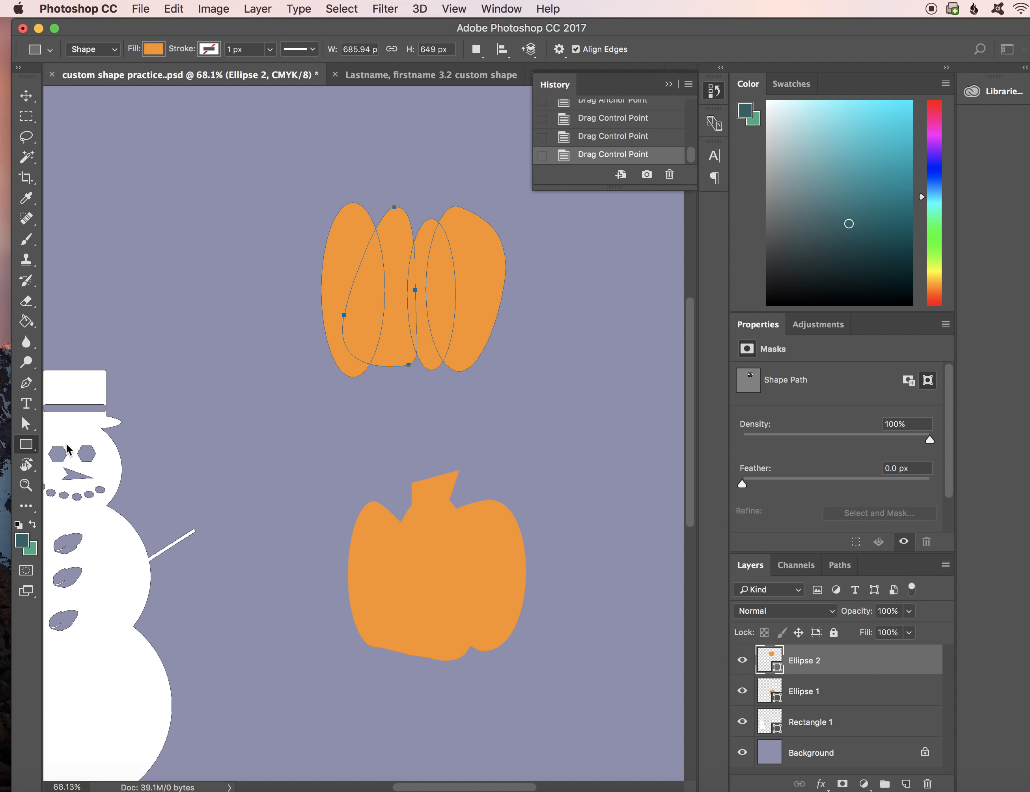
pyautogui.click(479, 48)
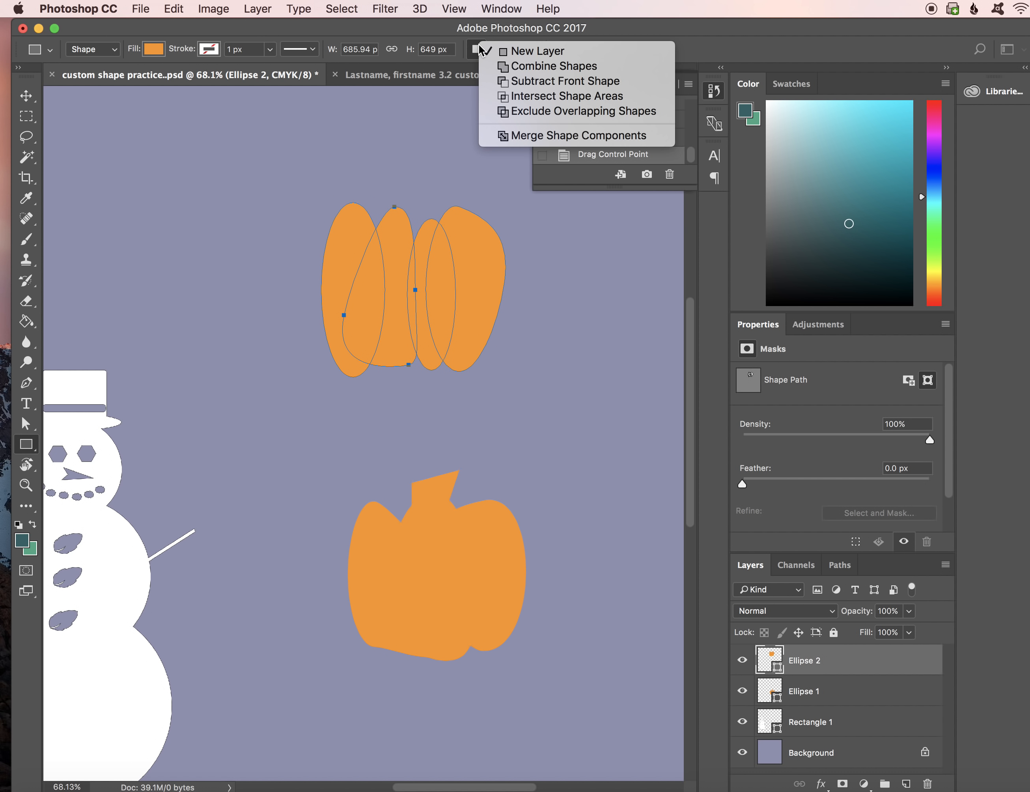
pyautogui.click(503, 74)
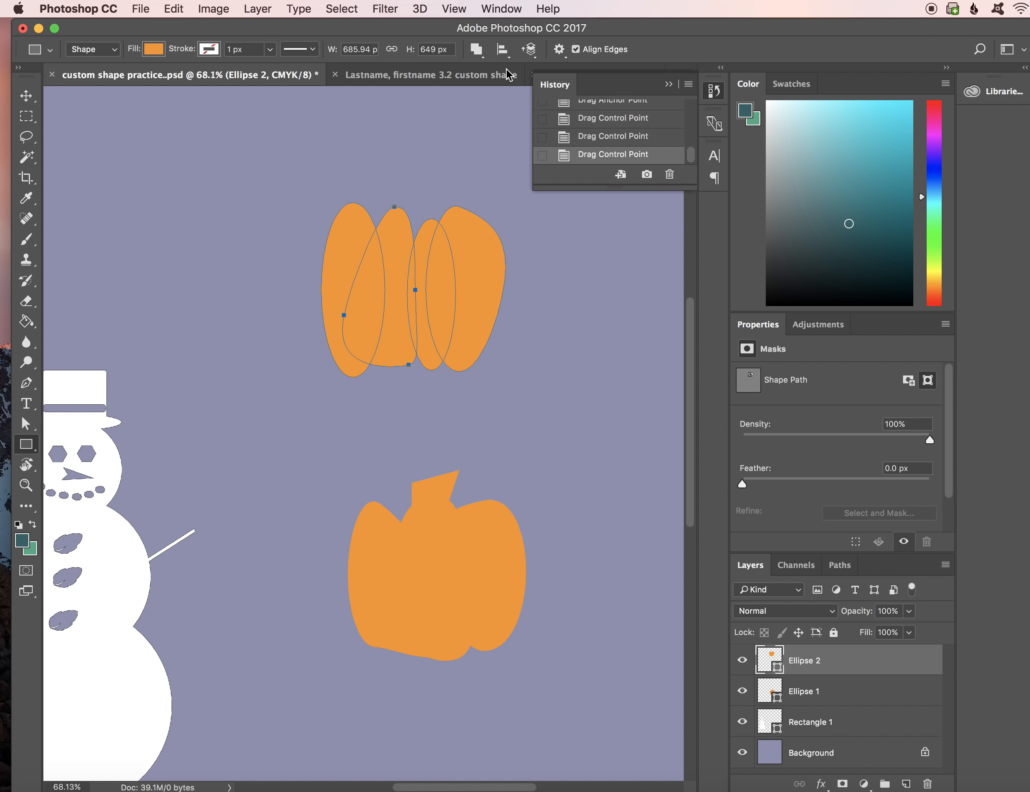
pyautogui.moveTo(390, 158); pyautogui.dragTo(433, 246)
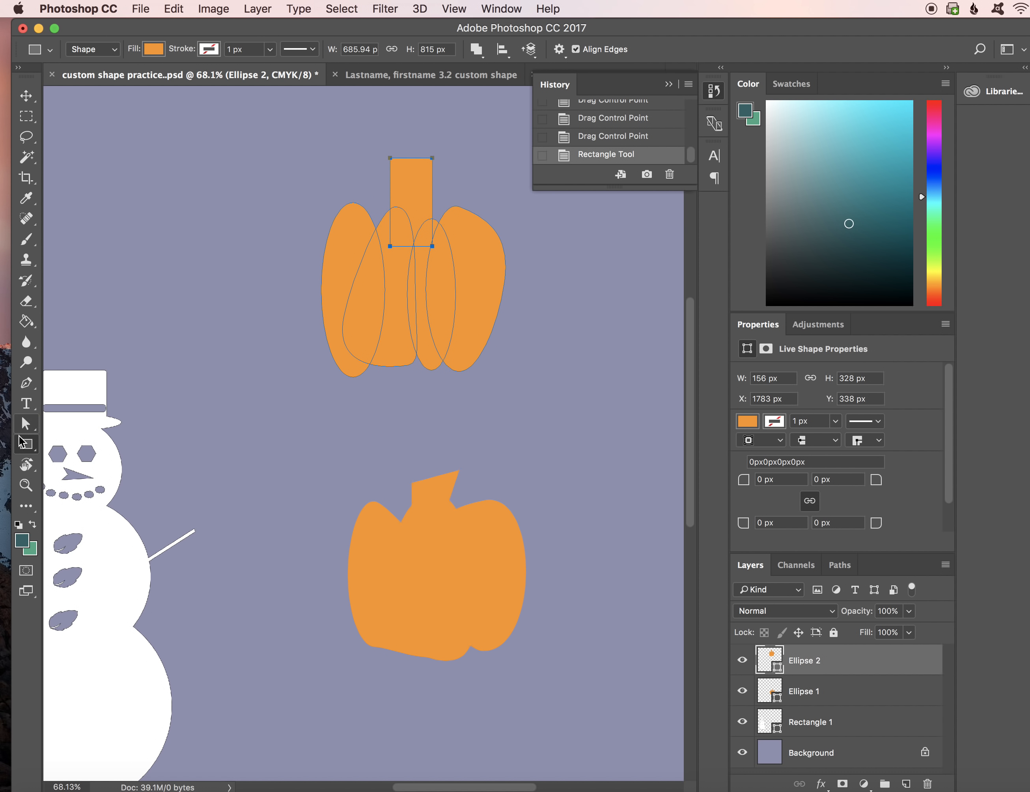
# Step: Move the stem slightly down into the pumpkin and pull its upper-right corner upward, converting it to a regular path
pyautogui.click(24, 423)
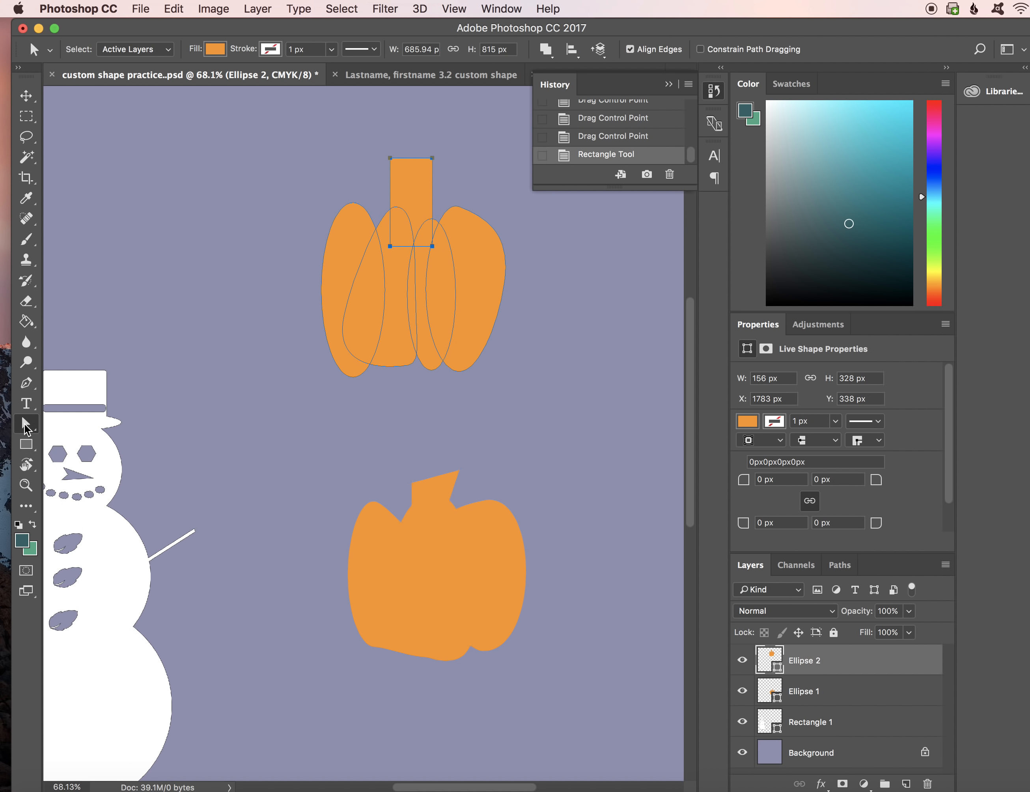
pyautogui.moveTo(431, 160)
pyautogui.mouseDown()
pyautogui.moveTo(429, 176)
pyautogui.moveTo(446, 184)
pyautogui.moveTo(432, 169)
pyautogui.mouseUp()
pyautogui.click(432, 169)
pyautogui.scroll(1, 429, 168)
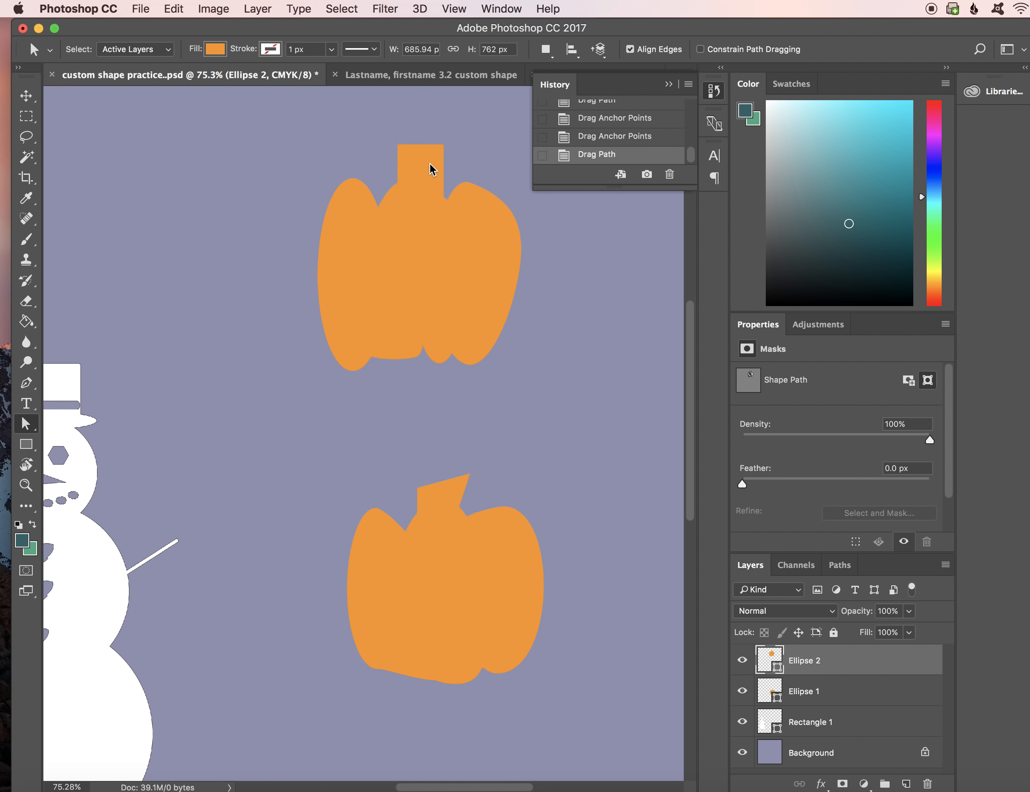
pyautogui.click(443, 147)
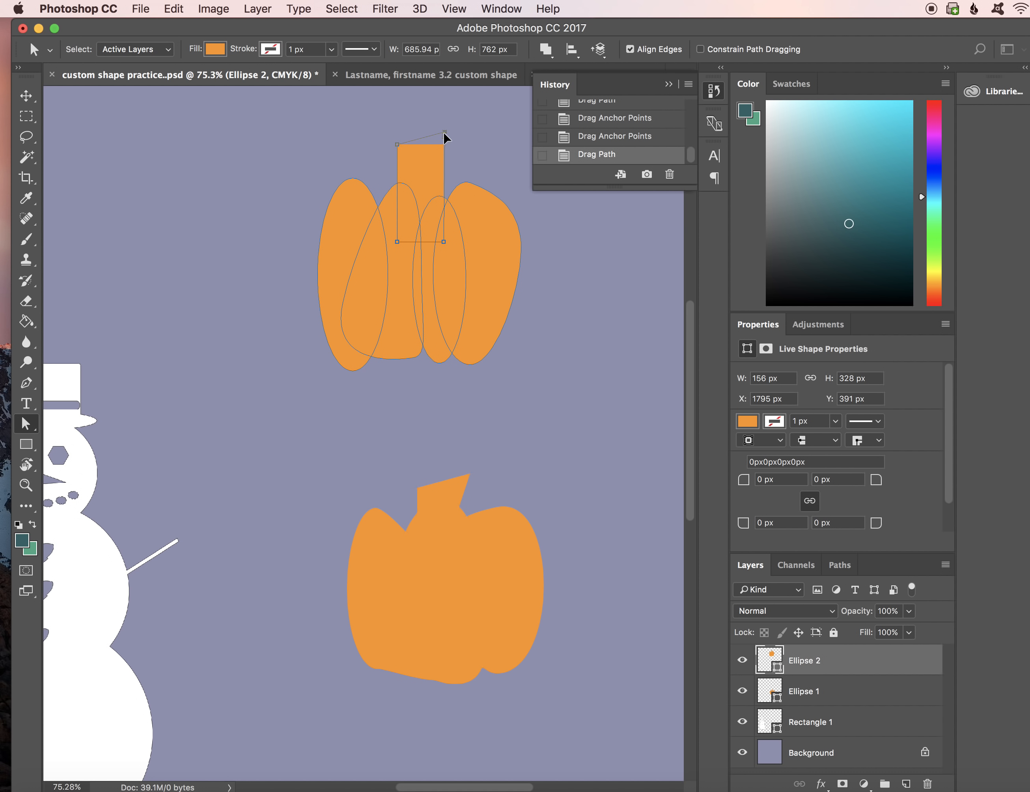
pyautogui.click(443, 132)
pyautogui.click(770, 284)
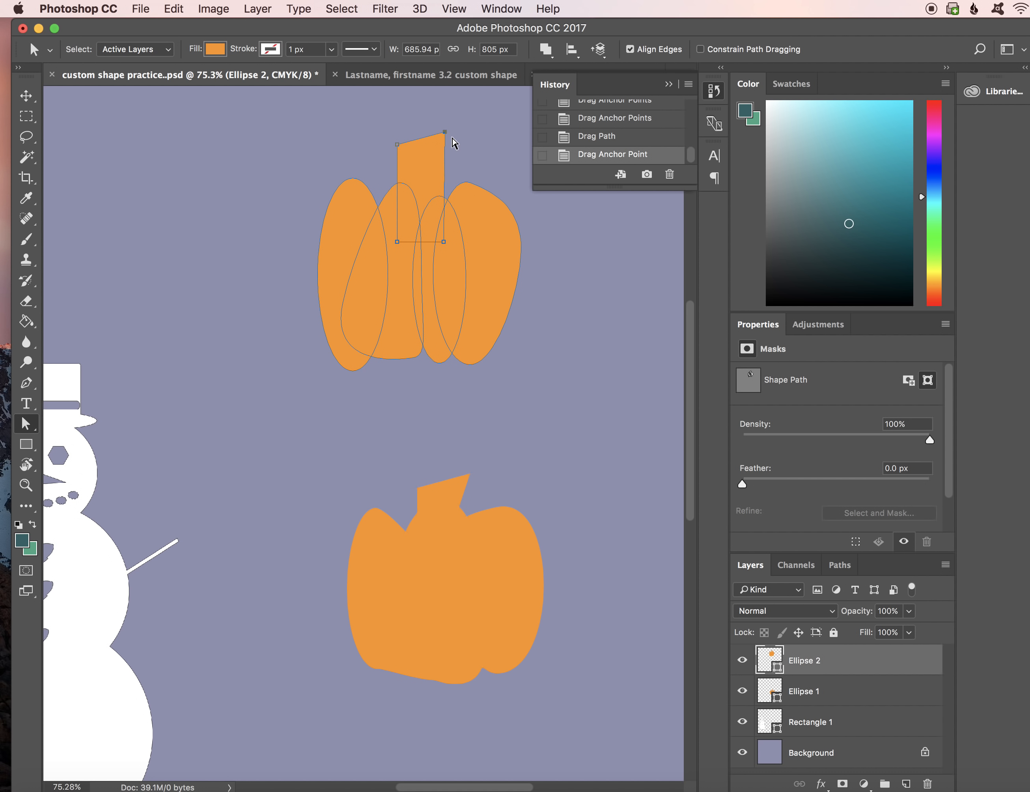
# Step: Set the Pen tool to Subtract Front Shape and undo the operation's effect on the selected stem
pyautogui.click(28, 384)
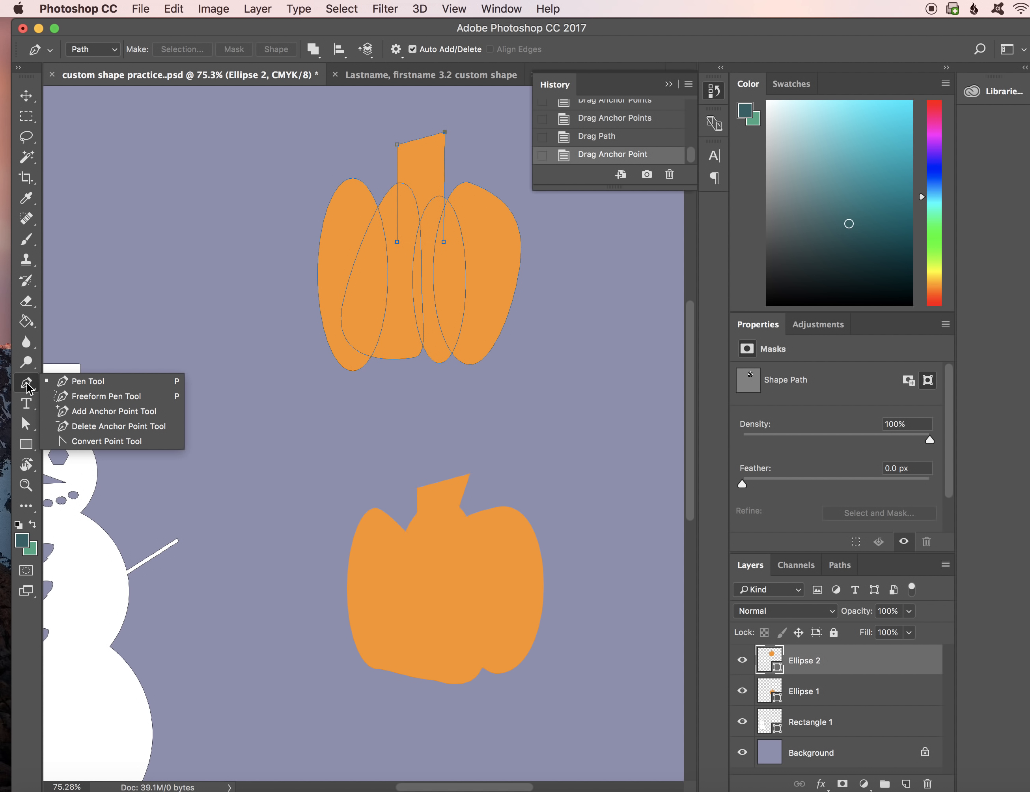
pyautogui.click(76, 381)
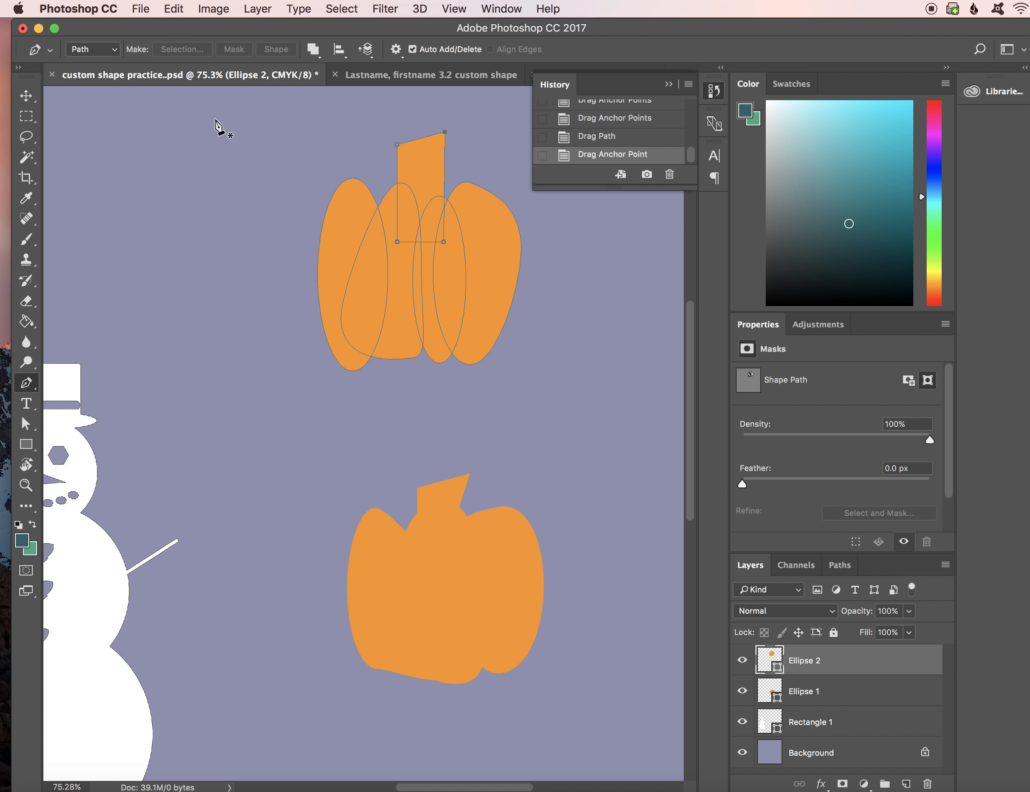
pyautogui.click(313, 48)
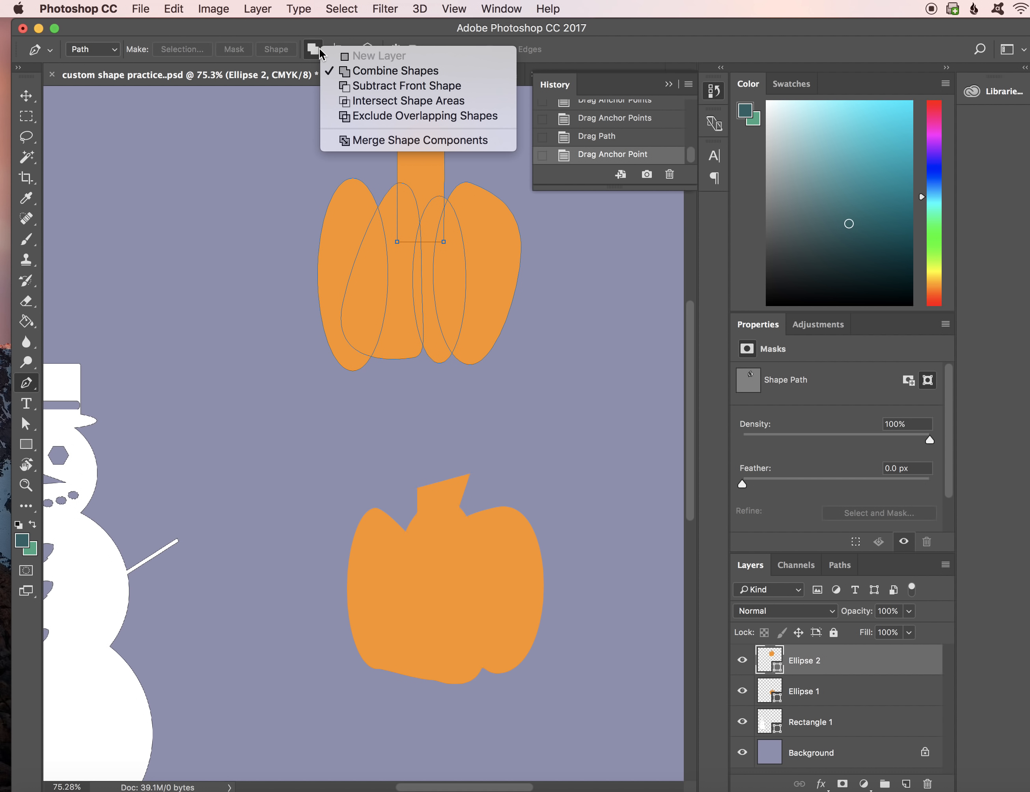
pyautogui.click(346, 85)
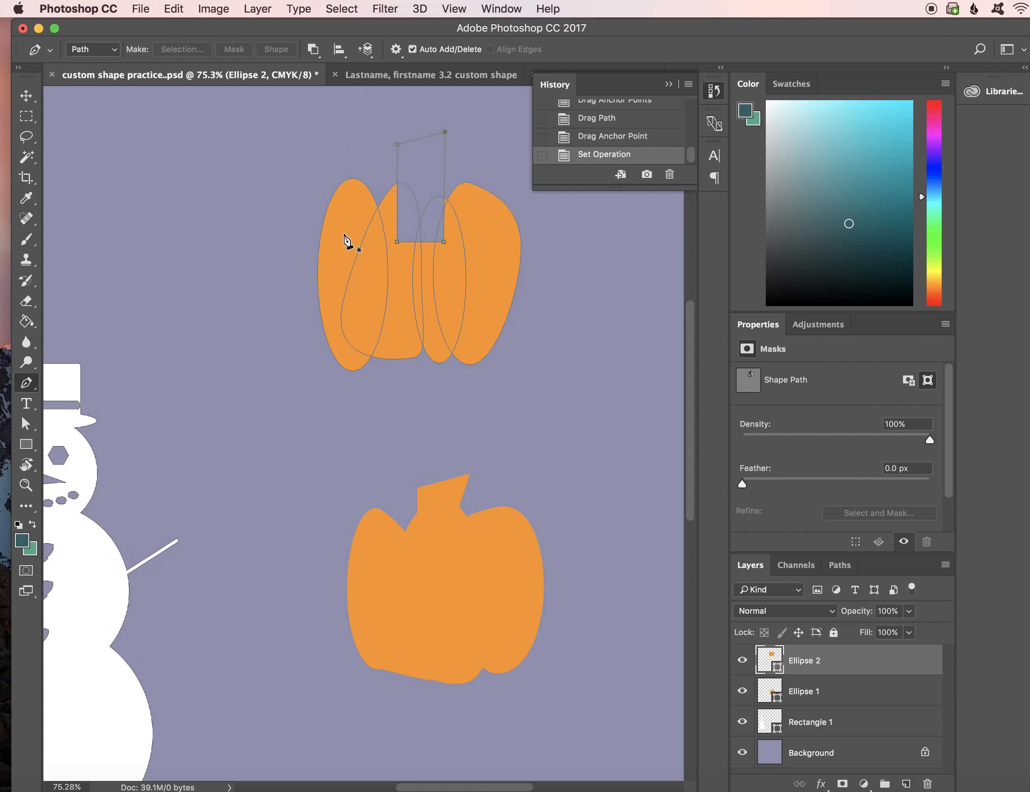
pyautogui.click(175, 8)
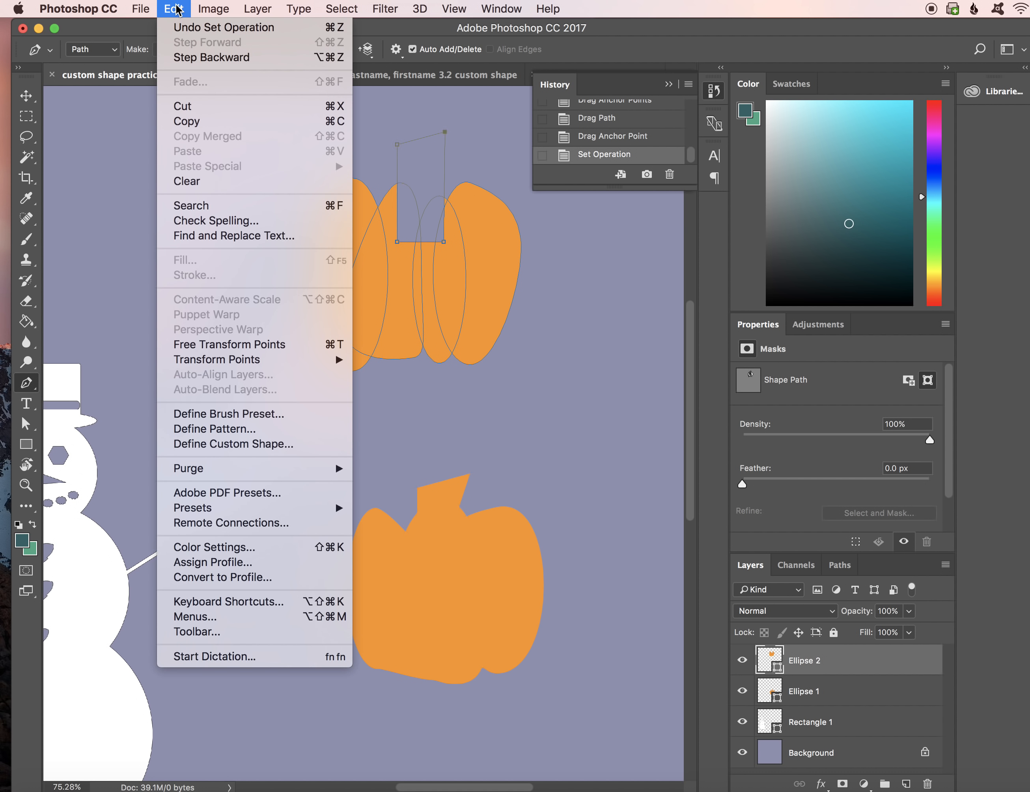
pyautogui.click(187, 28)
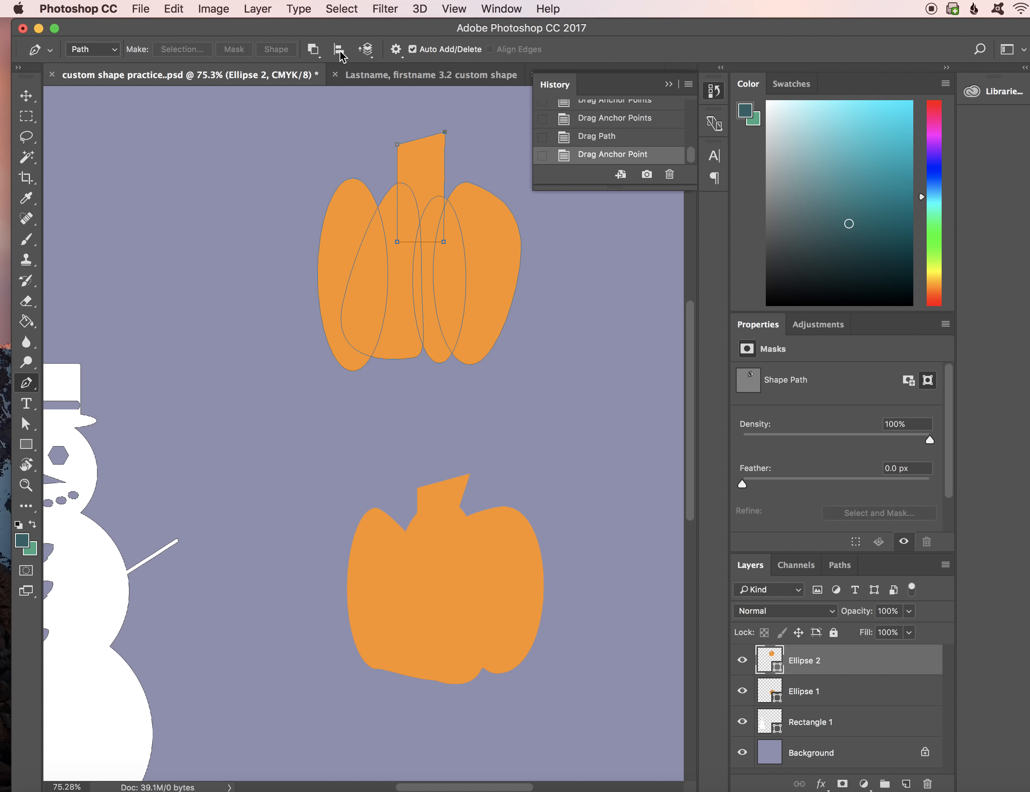
pyautogui.click(318, 47)
pyautogui.click(319, 46)
pyautogui.click(175, 9)
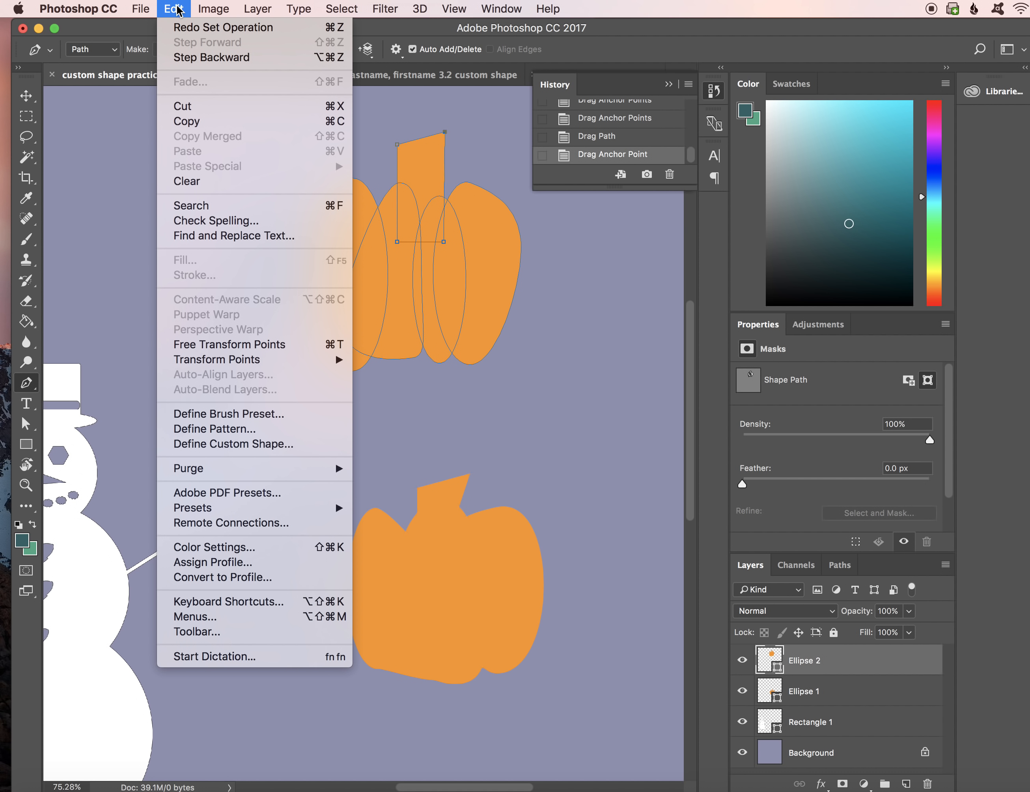
pyautogui.click(178, 3)
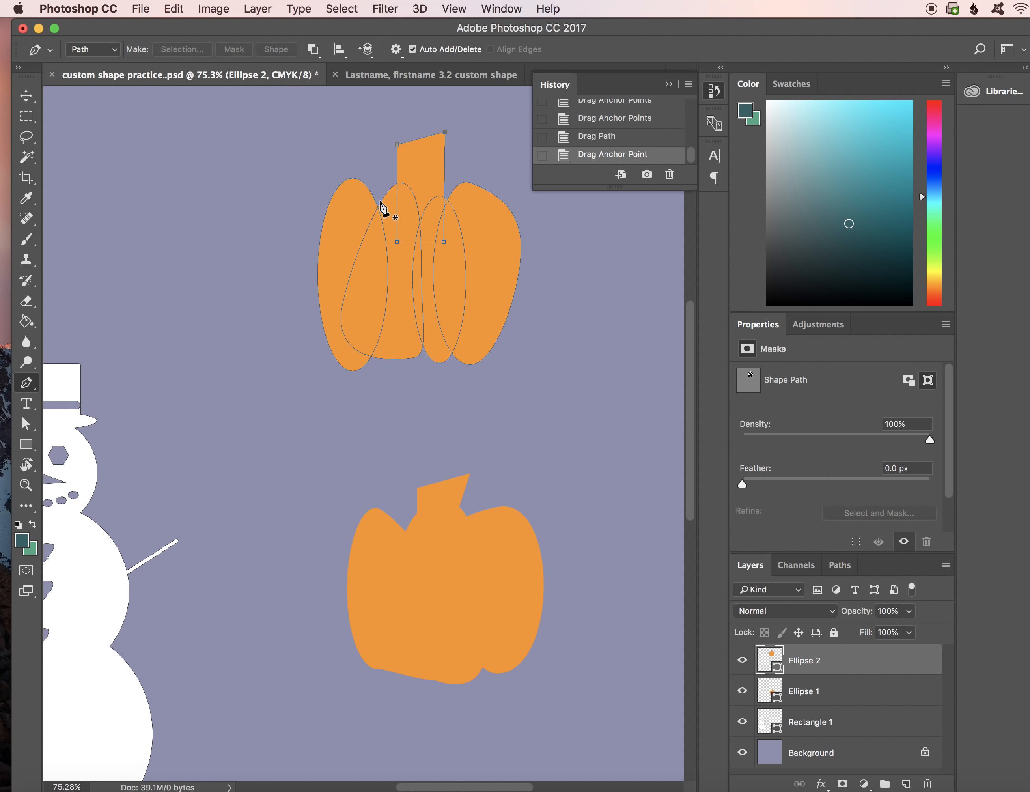
# Step: Draw a closed, curved triangular left eye cutout across the pumpkin's two leftmost ellipses using the Pen tool
pyautogui.click(366, 268)
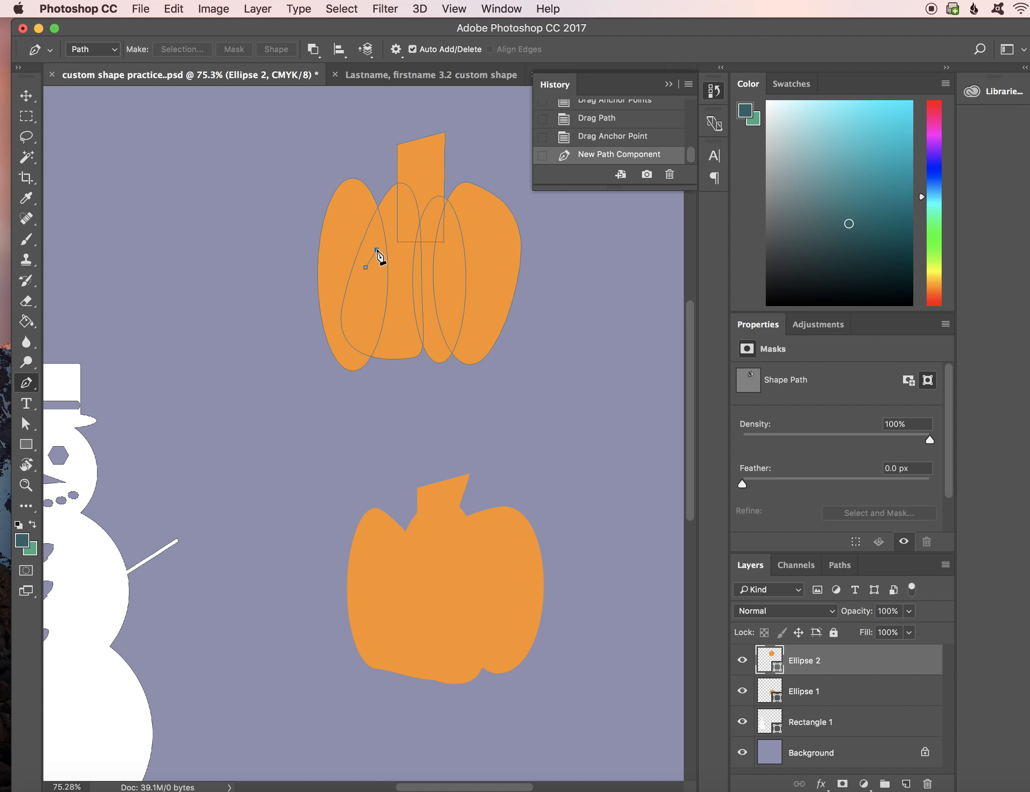
pyautogui.moveTo(377, 250); pyautogui.dragTo(381, 241)
pyautogui.moveTo(382, 236); pyautogui.dragTo(382, 235)
pyautogui.click(384, 223)
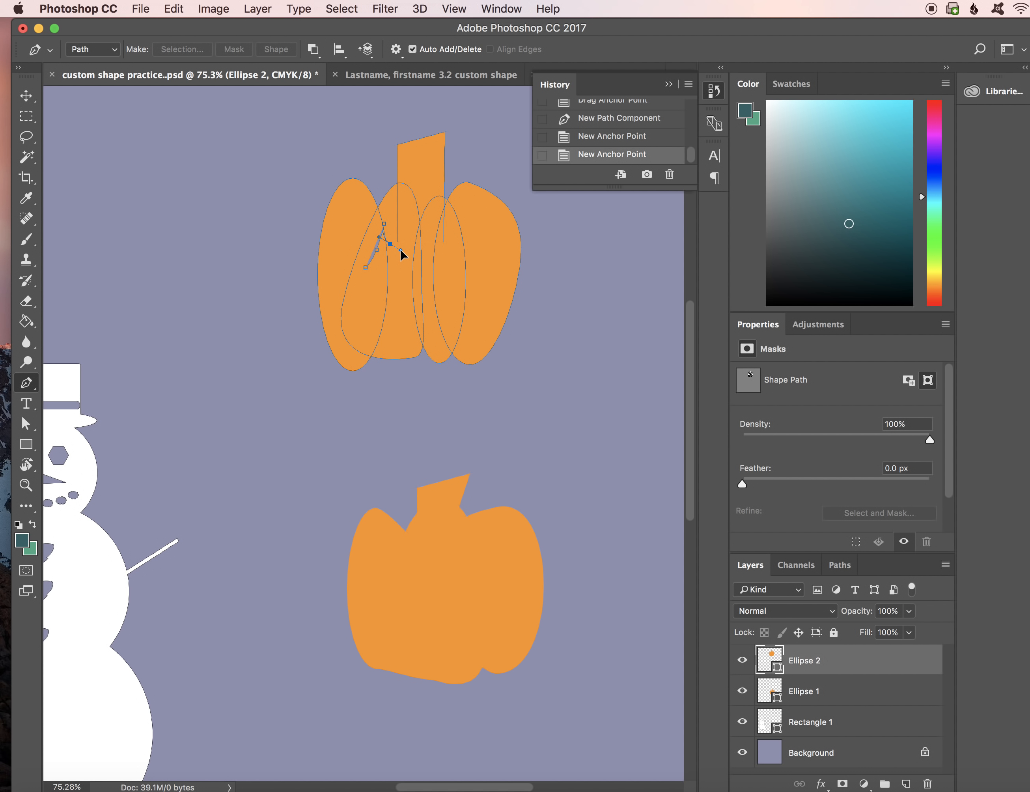
pyautogui.click(400, 250)
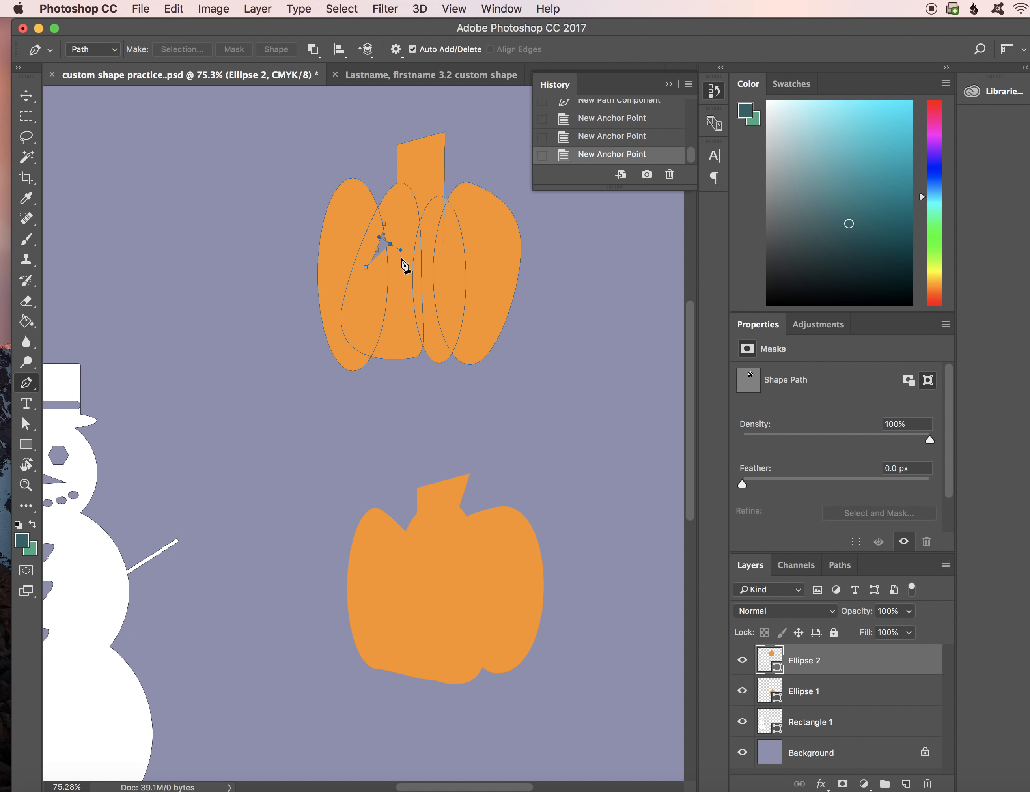
pyautogui.click(402, 253)
pyautogui.moveTo(385, 259); pyautogui.dragTo(384, 254)
pyautogui.click(366, 268)
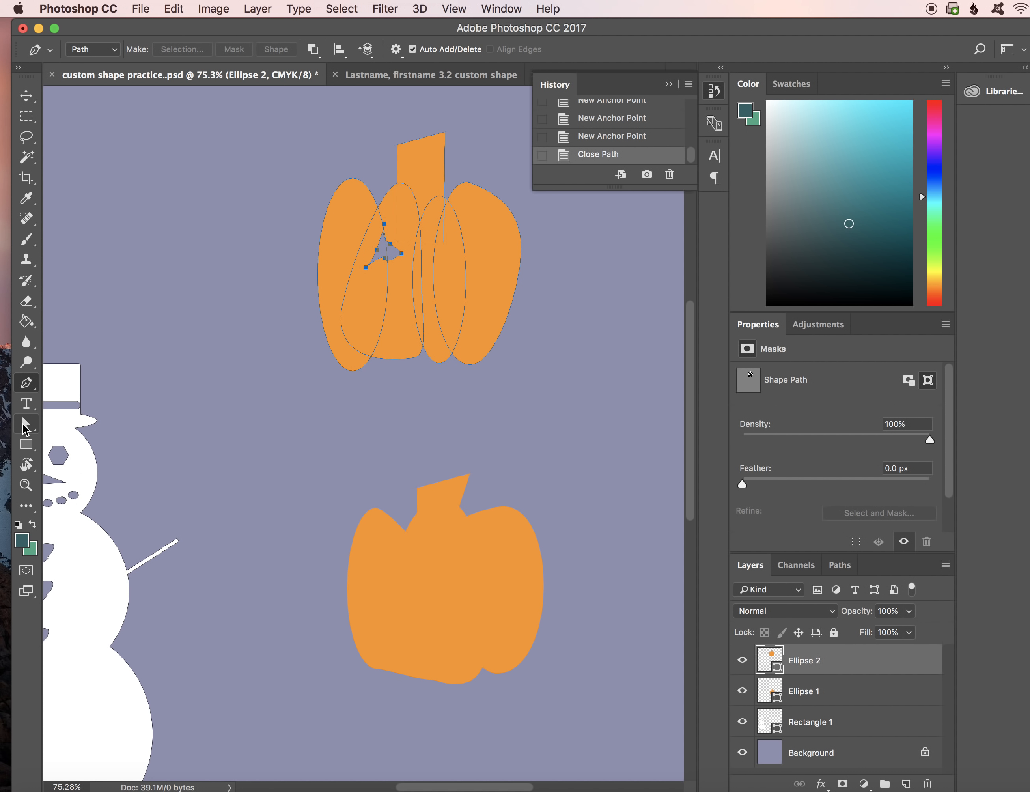
# Step: Move the left eye cutout slightly down and left, and reshape its bottom edge and right corner
pyautogui.click(24, 425)
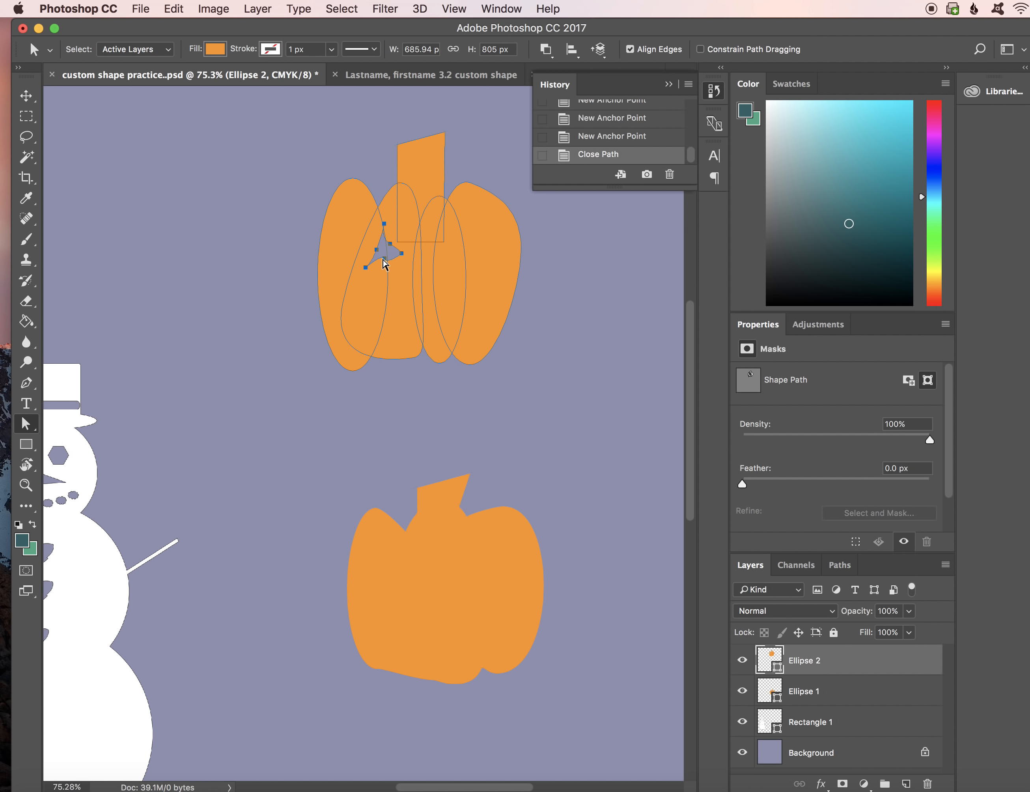
pyautogui.moveTo(383, 259)
pyautogui.mouseDown()
pyautogui.moveTo(366, 264)
pyautogui.moveTo(376, 265)
pyautogui.mouseUp()
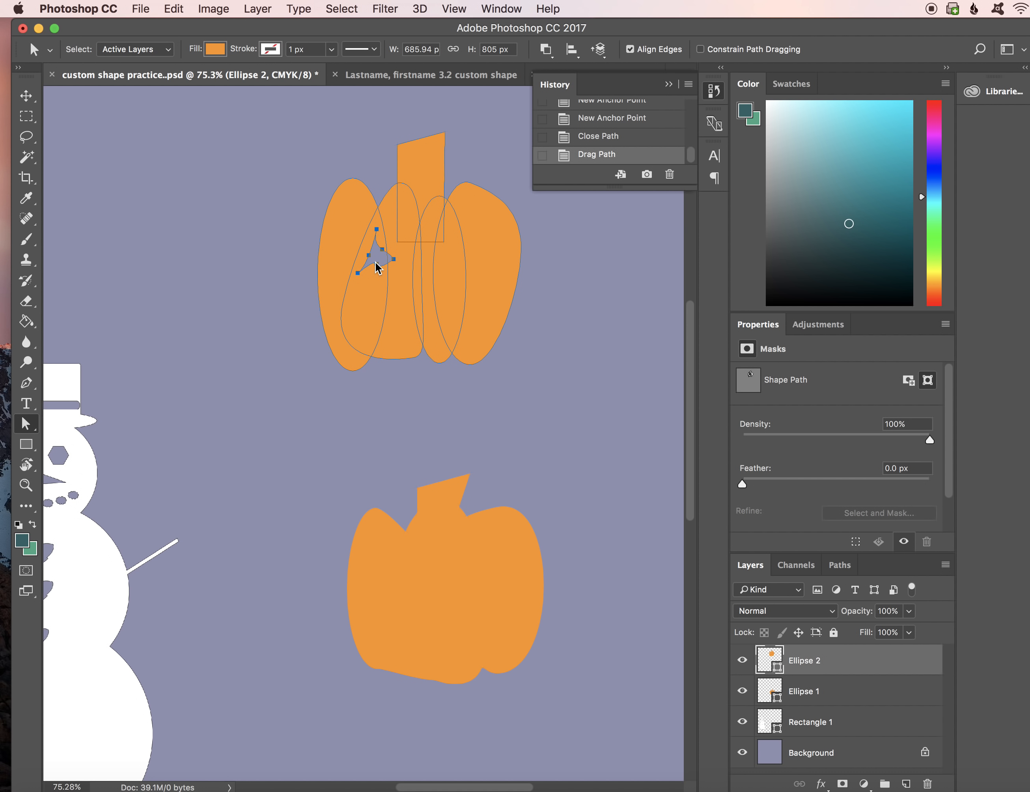
pyautogui.scroll(3, 376, 266)
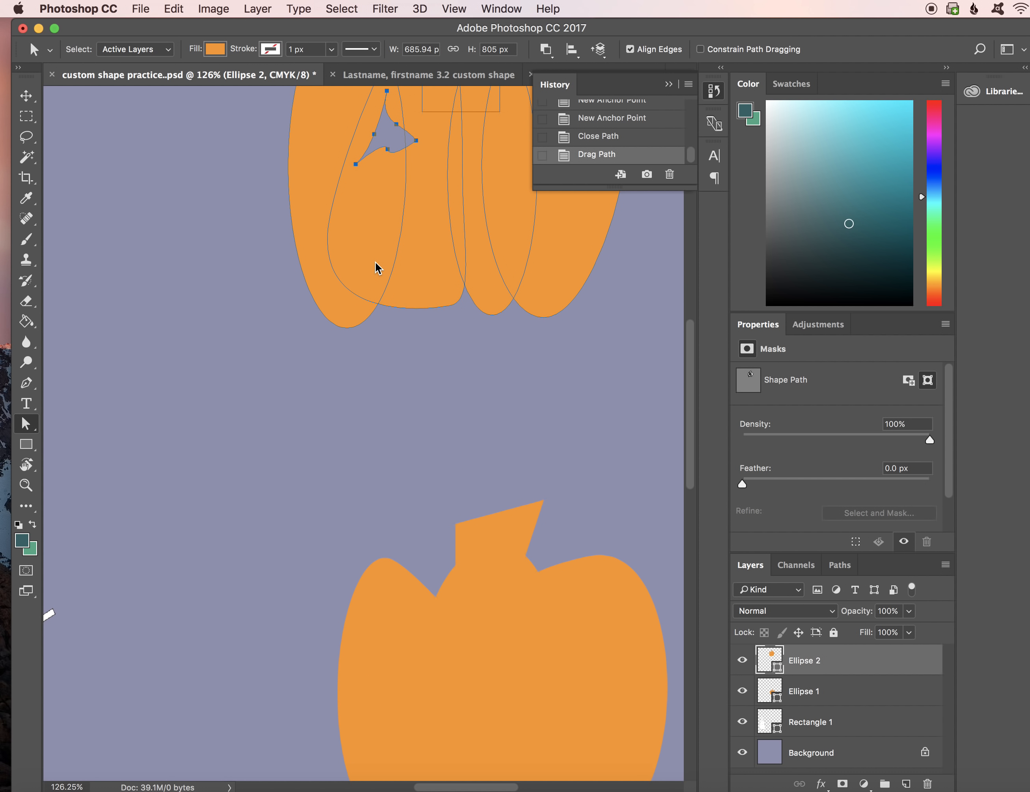
pyautogui.click(378, 166)
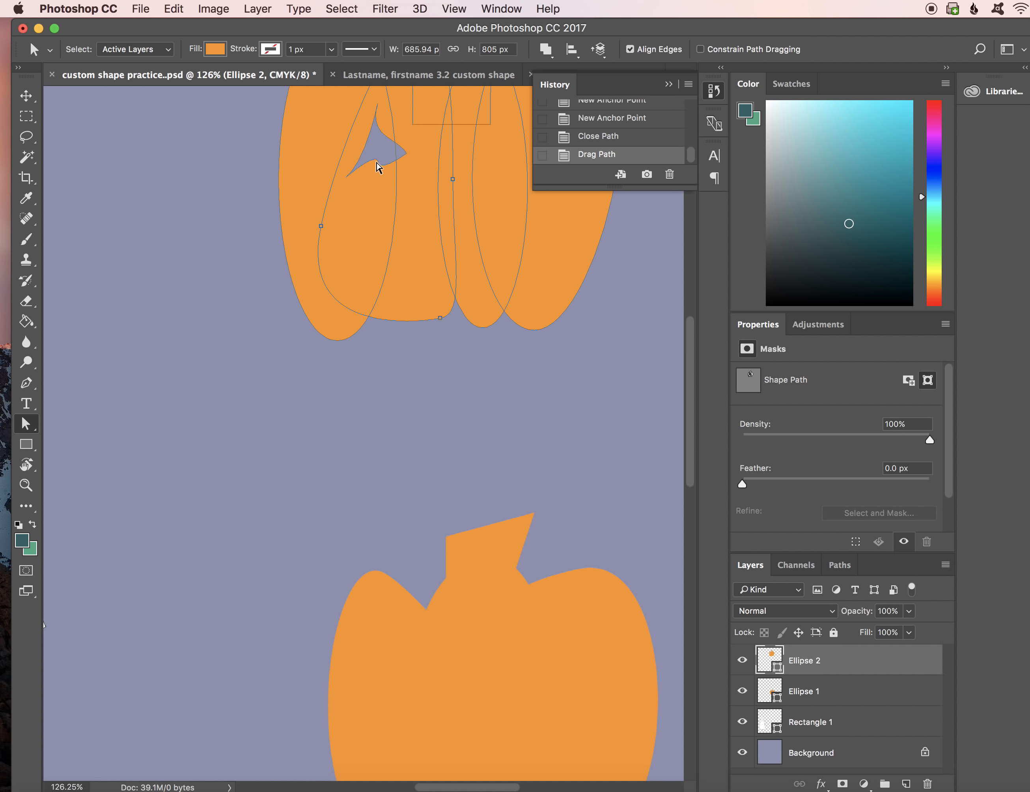
pyautogui.click(377, 166)
pyautogui.moveTo(378, 164)
pyautogui.mouseDown()
pyautogui.moveTo(361, 175)
pyautogui.moveTo(387, 171)
pyautogui.mouseUp()
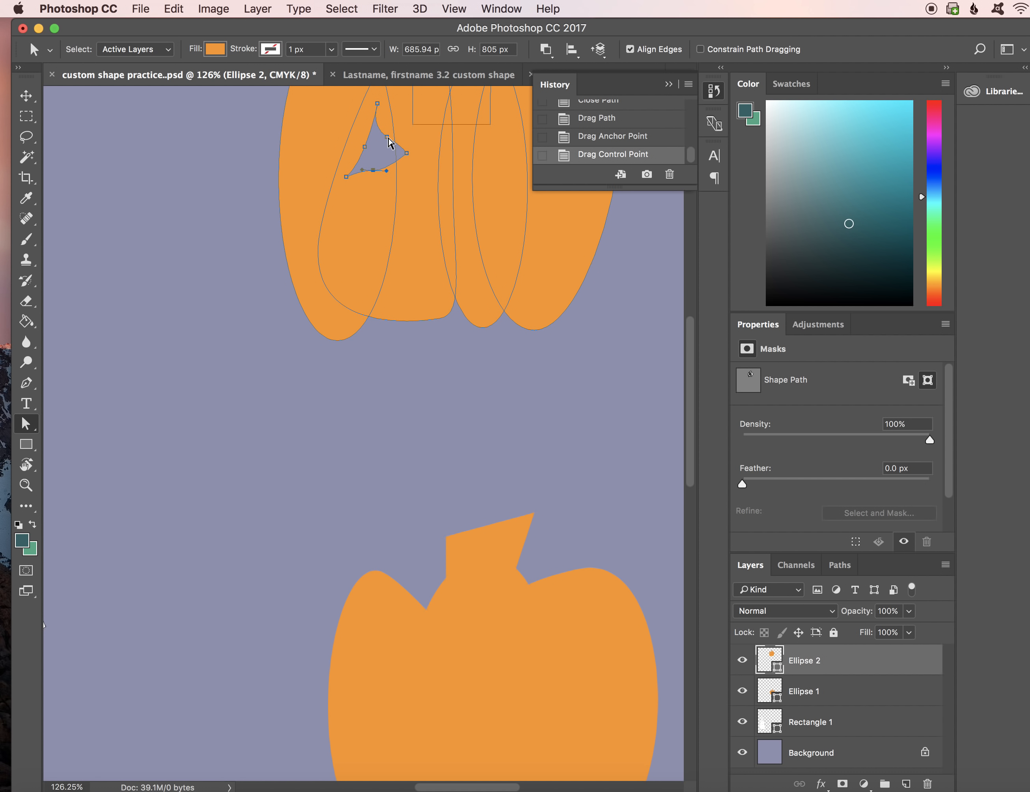
pyautogui.click(387, 137)
pyautogui.click(402, 147)
pyautogui.moveTo(404, 152); pyautogui.dragTo(404, 156)
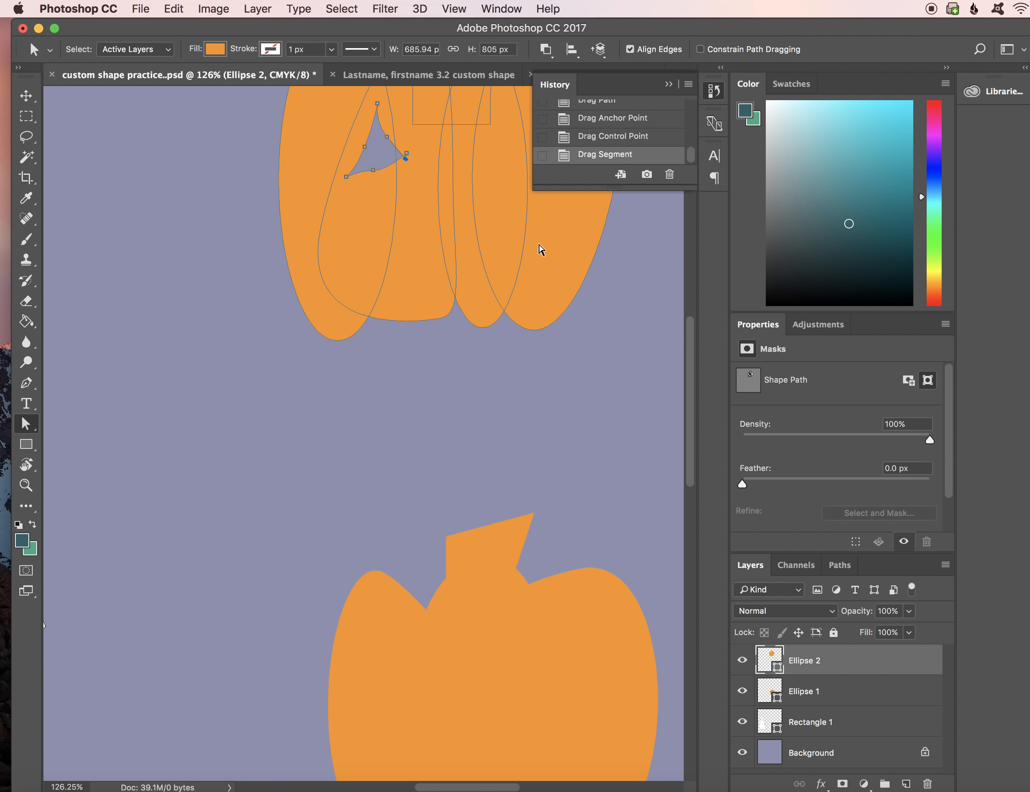
# Step: Draw a curved triangular right eye cutout over the two rightmost ellipses with the Pen tool in Subtract Front Shape mode
pyautogui.scroll(-3, 539, 244)
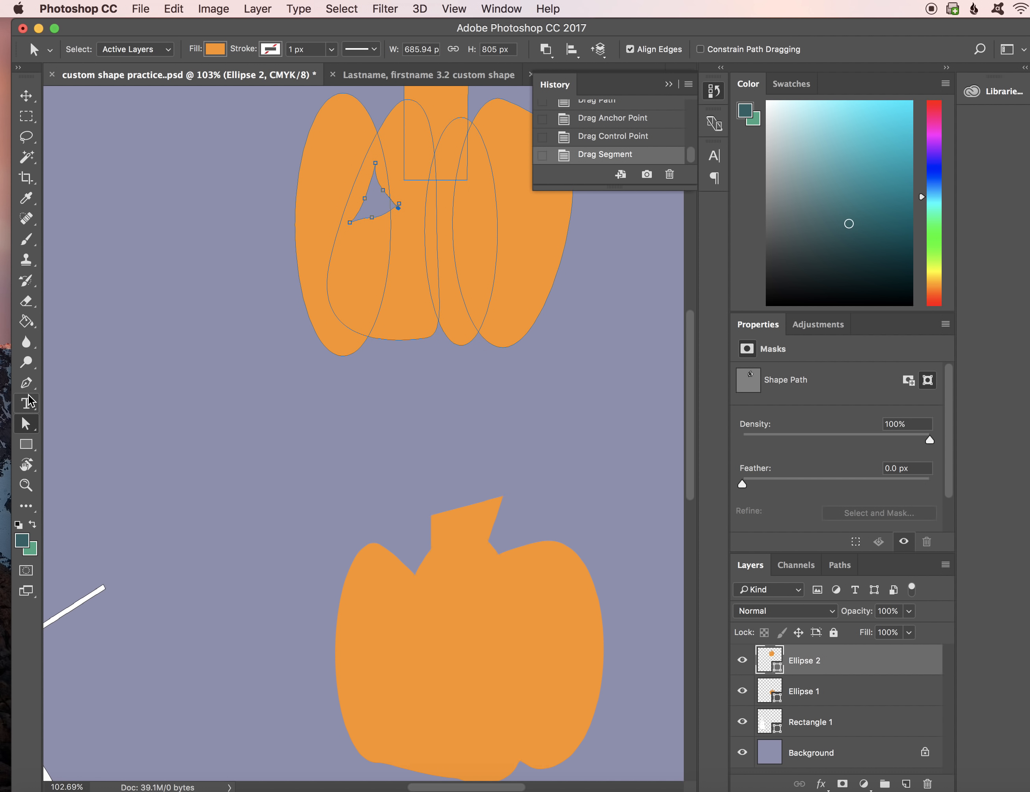
pyautogui.click(26, 383)
pyautogui.scroll(4, 356, 398)
pyautogui.hscroll(2, 356, 398)
pyautogui.scroll(2, 357, 398)
pyautogui.hscroll(2, 357, 398)
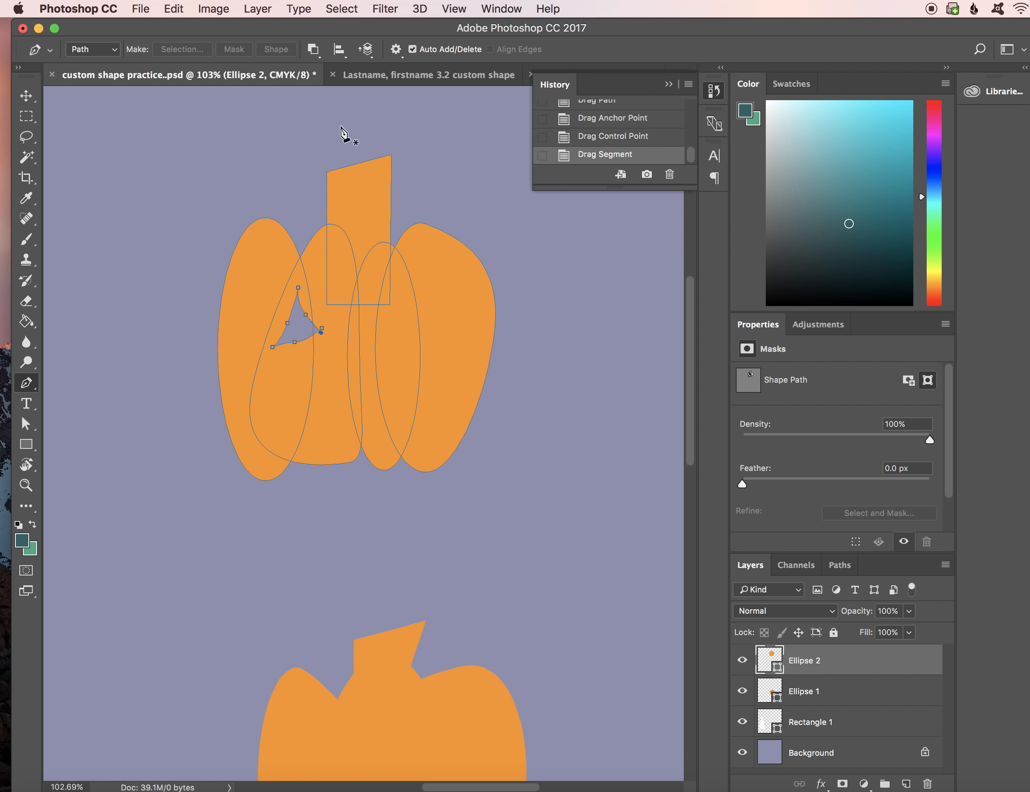
pyautogui.click(313, 49)
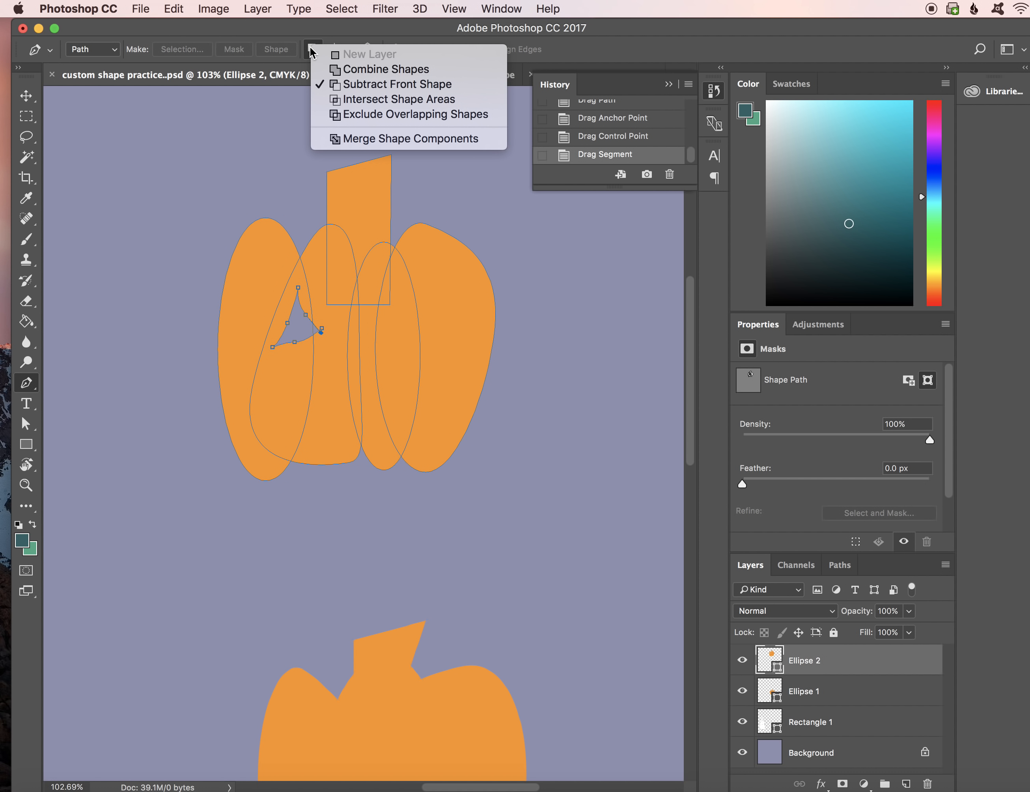
pyautogui.click(310, 48)
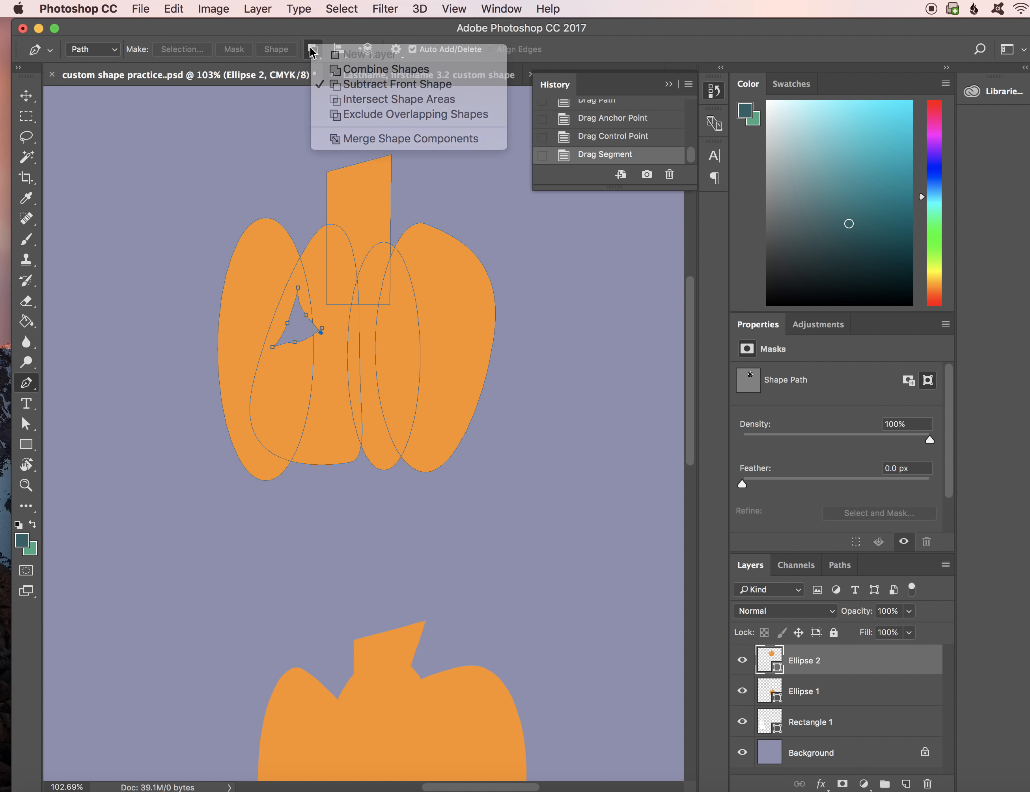
pyautogui.click(376, 321)
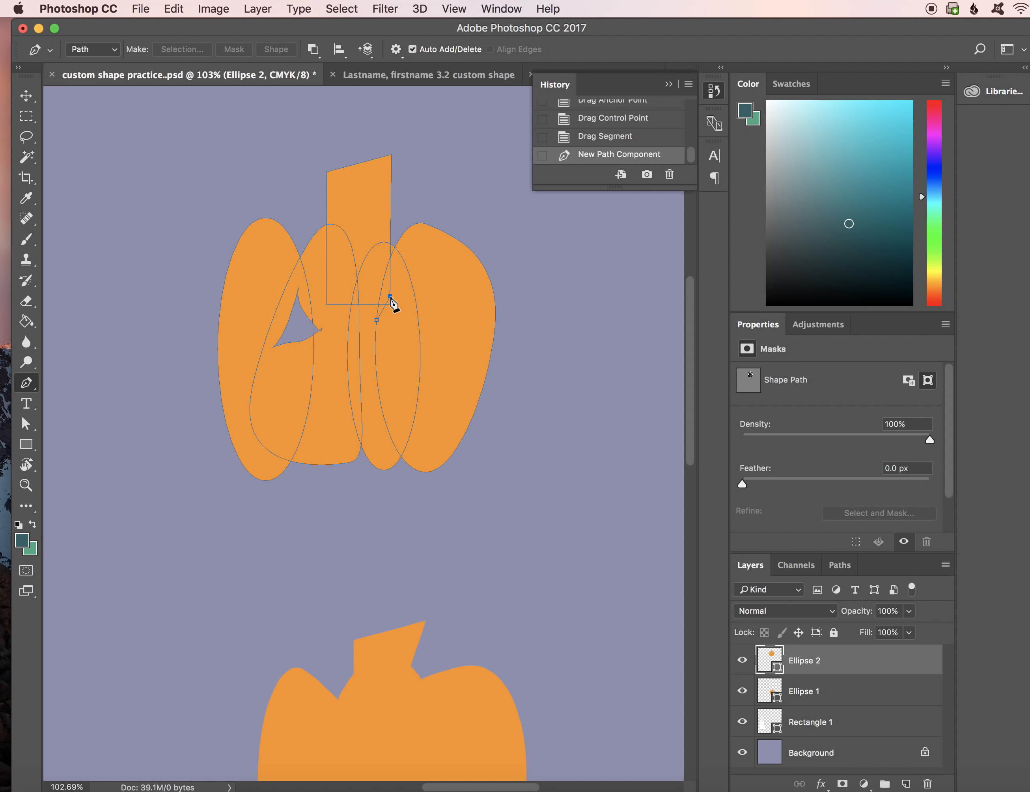
pyautogui.click(396, 284)
pyautogui.click(403, 268)
pyautogui.moveTo(407, 291); pyautogui.dragTo(417, 298)
pyautogui.click(424, 313)
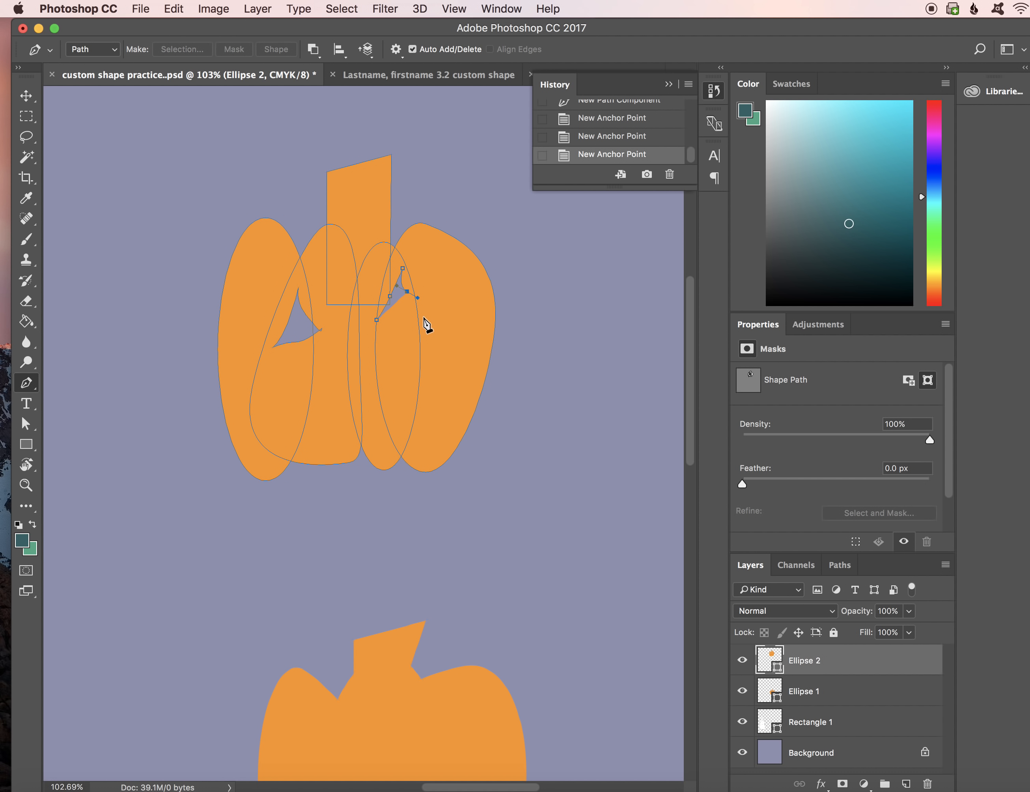
pyautogui.click(378, 319)
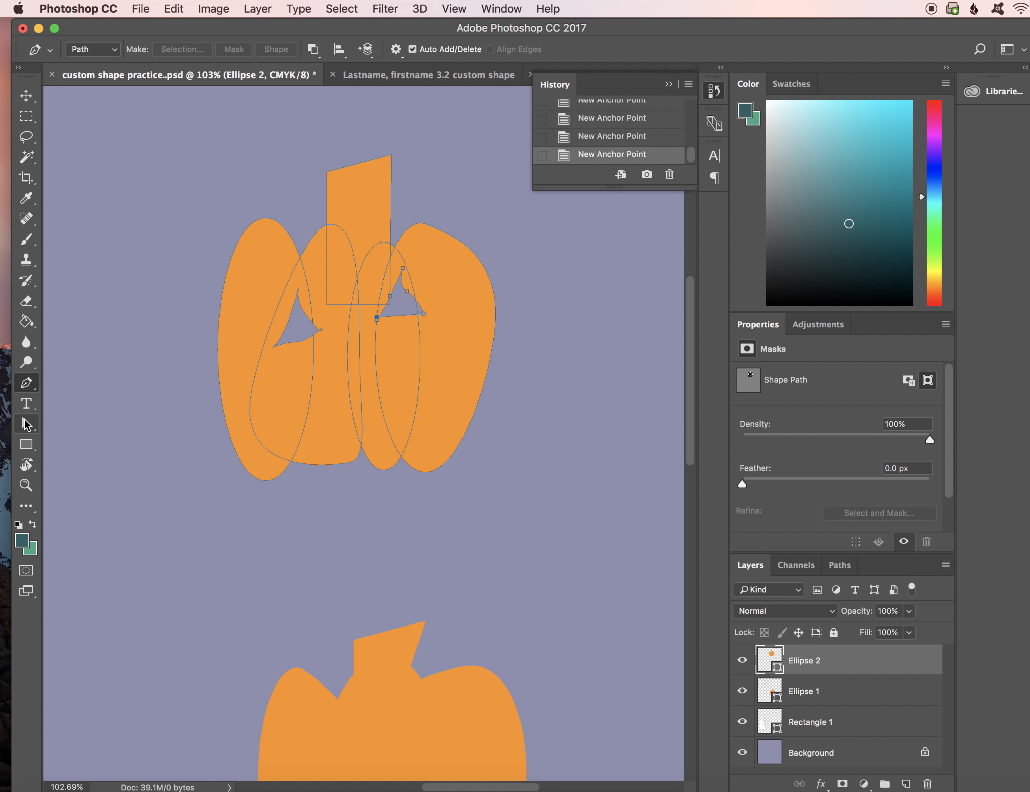
# Step: Select the right eye's path and try to start another cutout path below the left eye
pyautogui.click(26, 425)
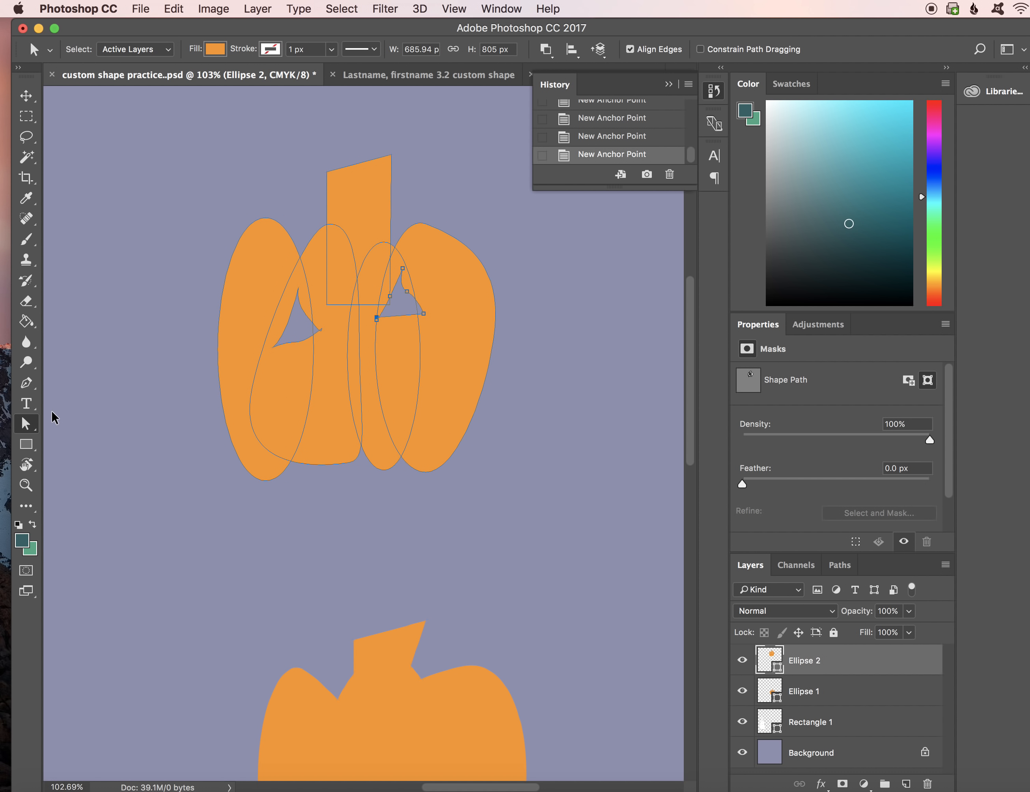
pyautogui.keyDown('alt'); pyautogui.click(25, 422); pyautogui.keyUp('alt')
pyautogui.click(26, 384)
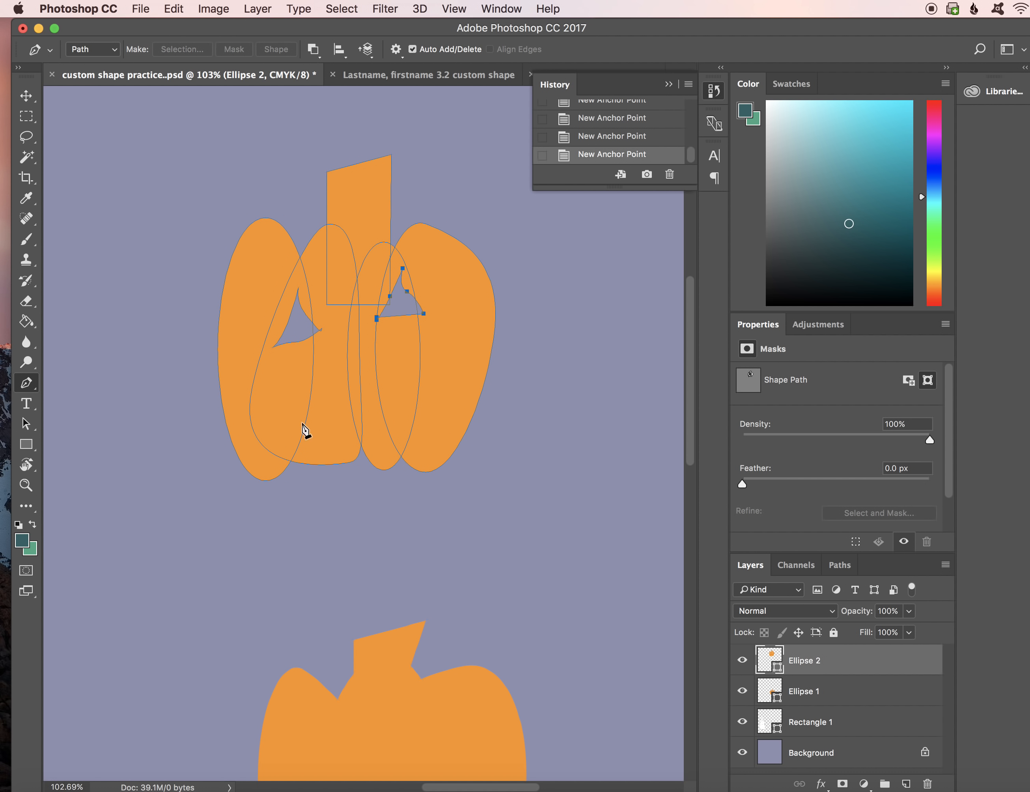
pyautogui.click(280, 371)
pyautogui.click(610, 137)
pyautogui.click(611, 120)
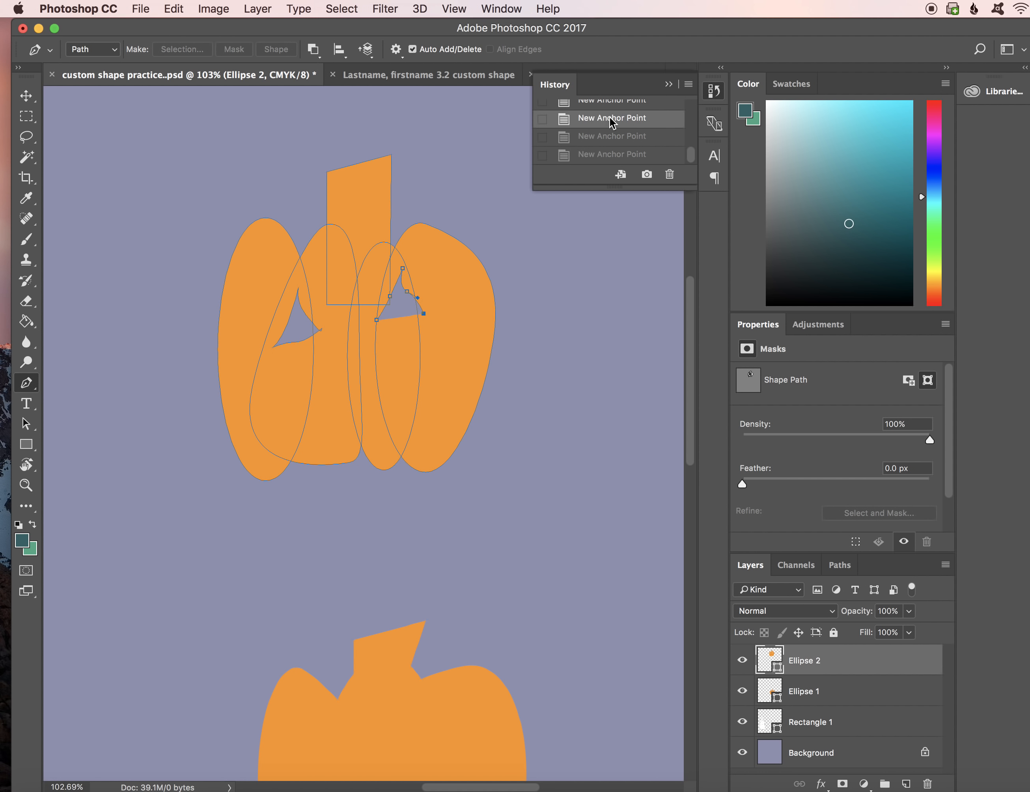
pyautogui.press('super+shift+z')
pyautogui.press('super+shift+z')
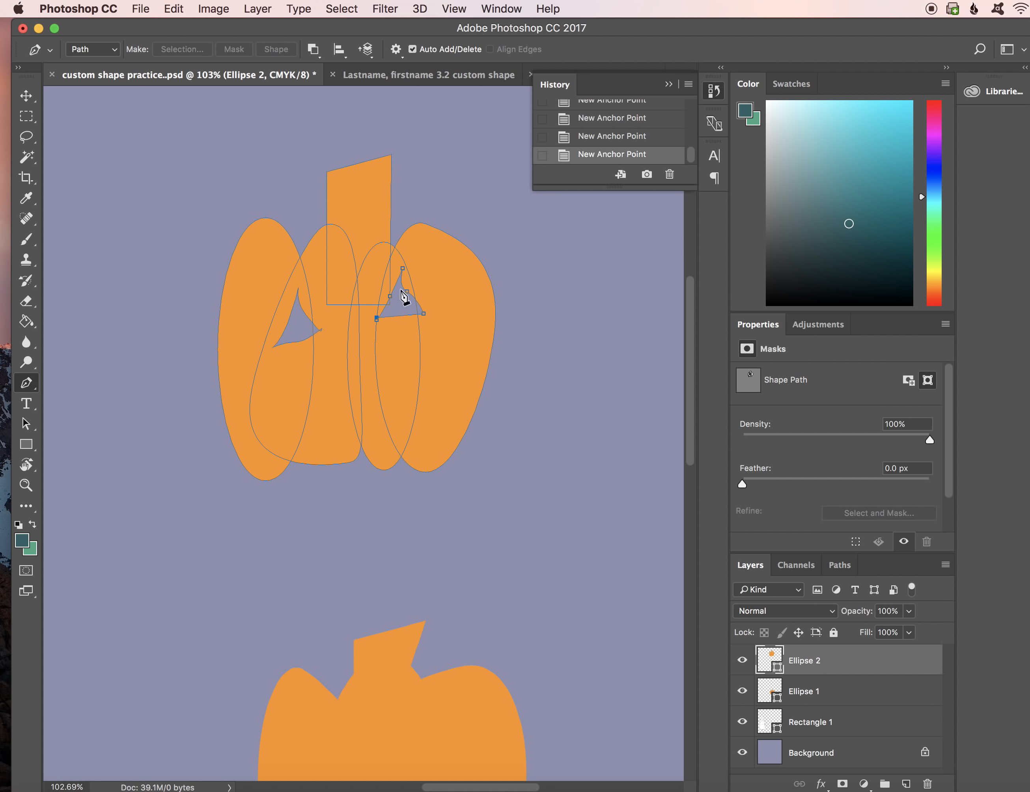
pyautogui.click(301, 382)
# Step: Revert the drawing history to the state where the right eye's outer corner anchor point was placed
pyautogui.click(176, 4)
pyautogui.click(185, 56)
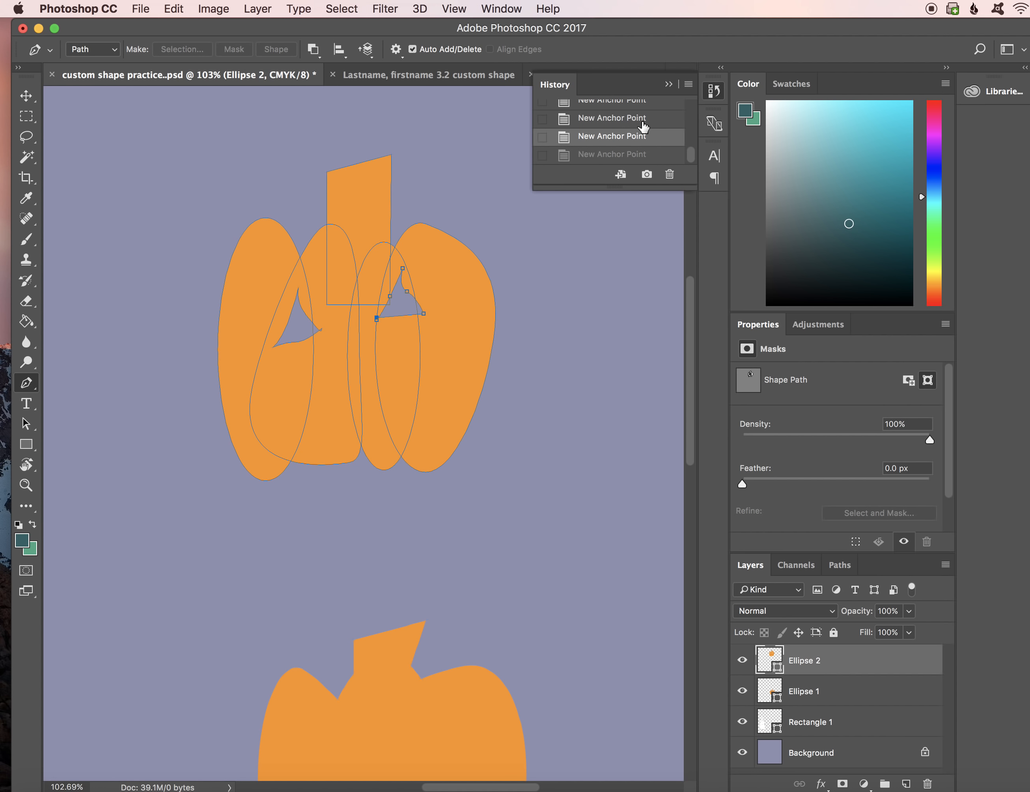
pyautogui.scroll(1, 643, 116)
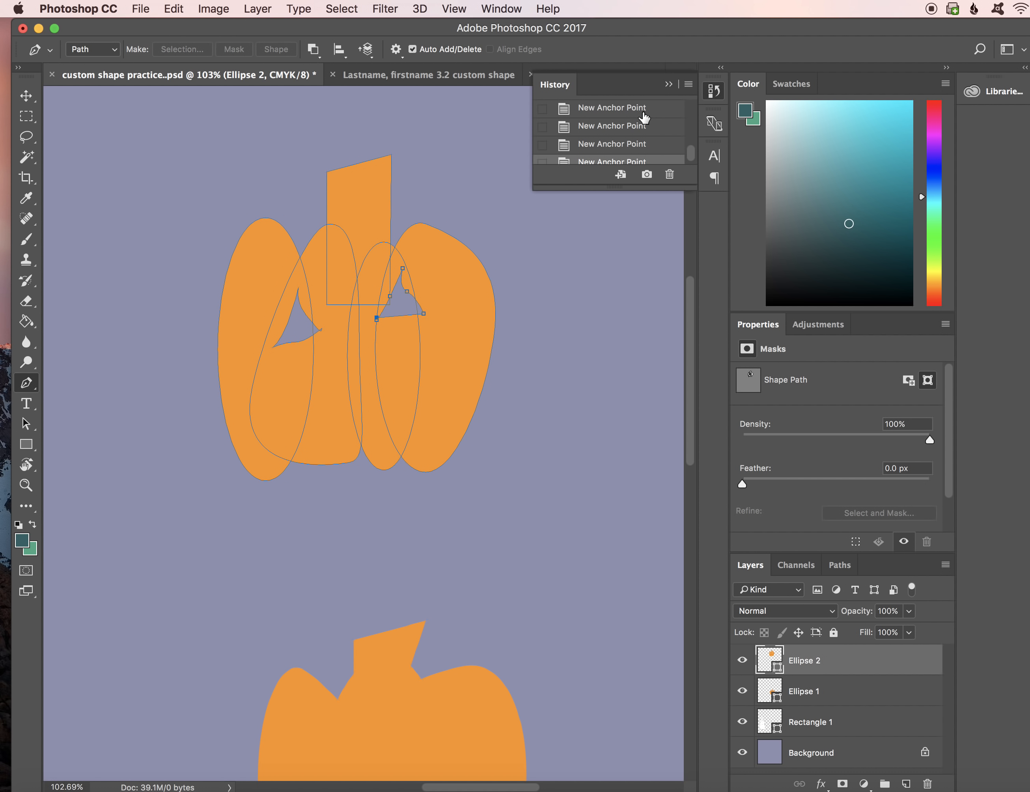
pyautogui.click(638, 127)
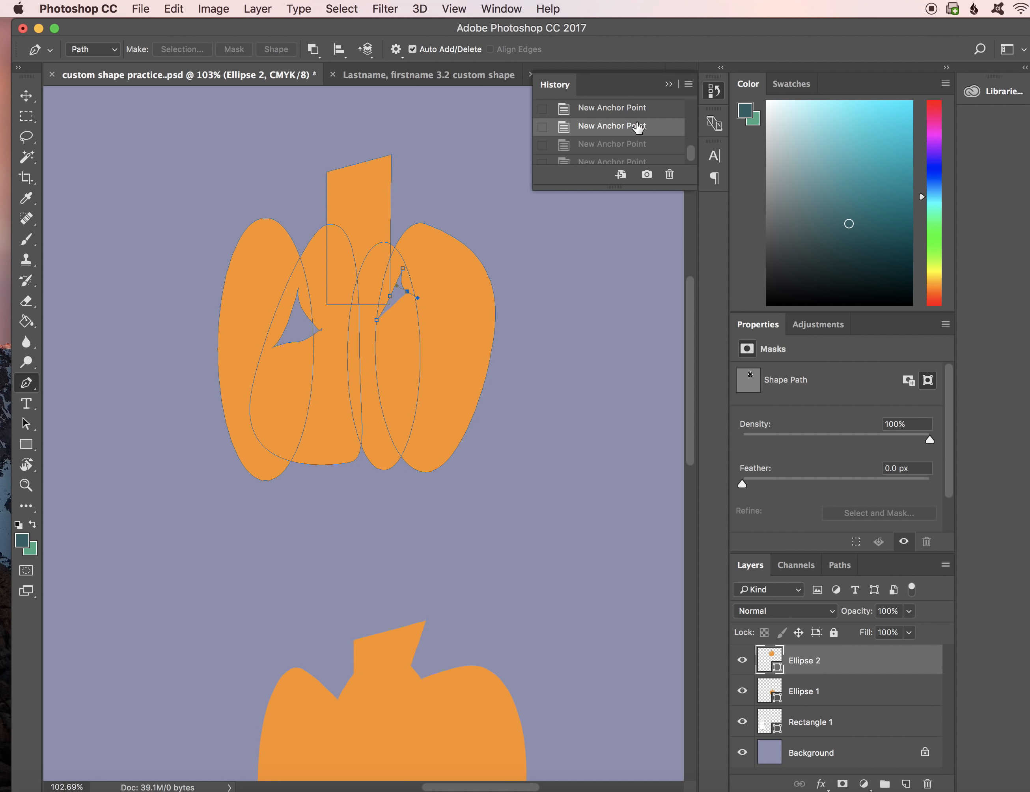
pyautogui.click(669, 84)
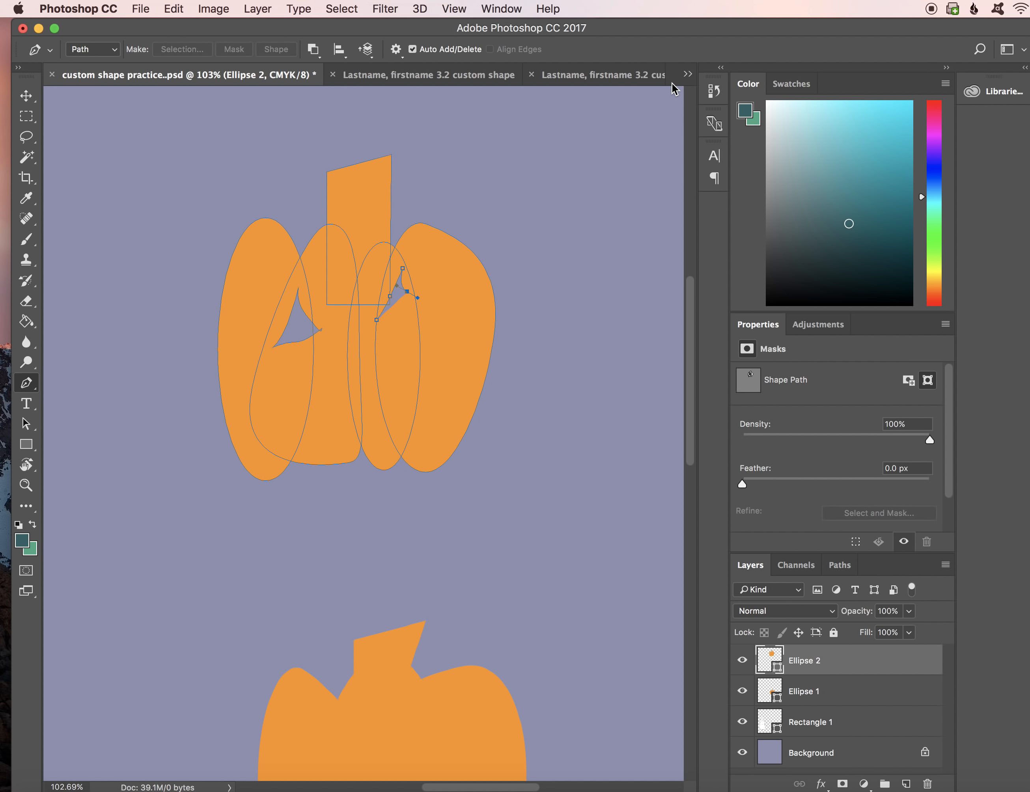
pyautogui.click(714, 91)
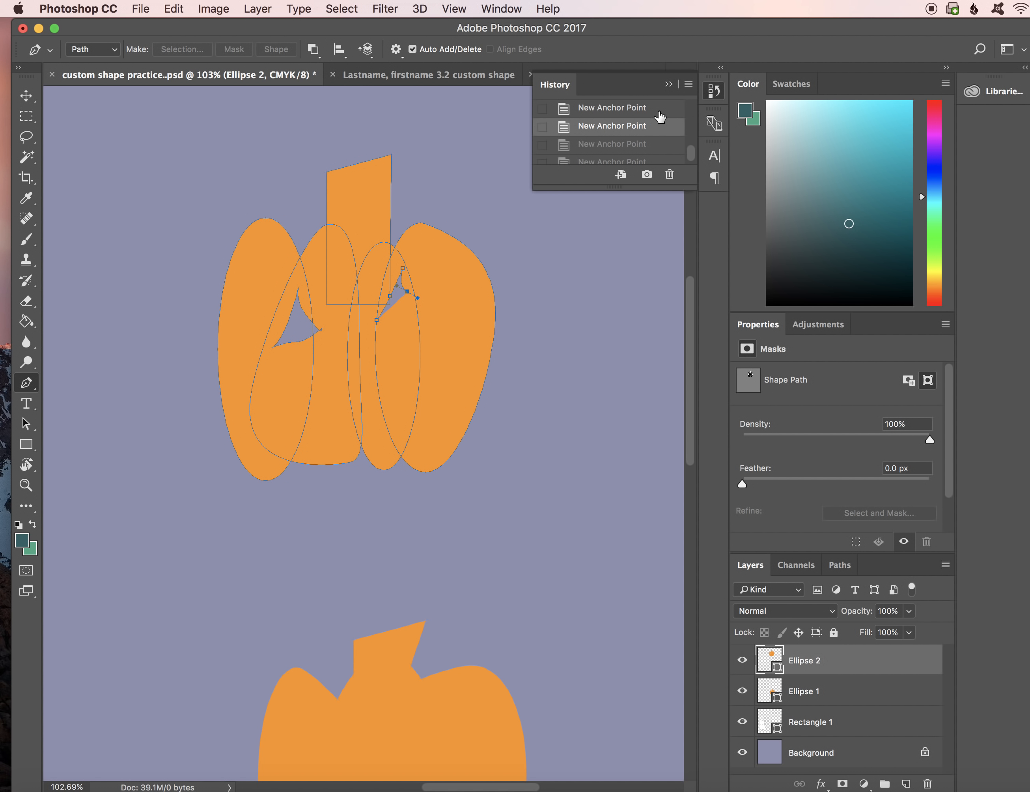
pyautogui.click(633, 147)
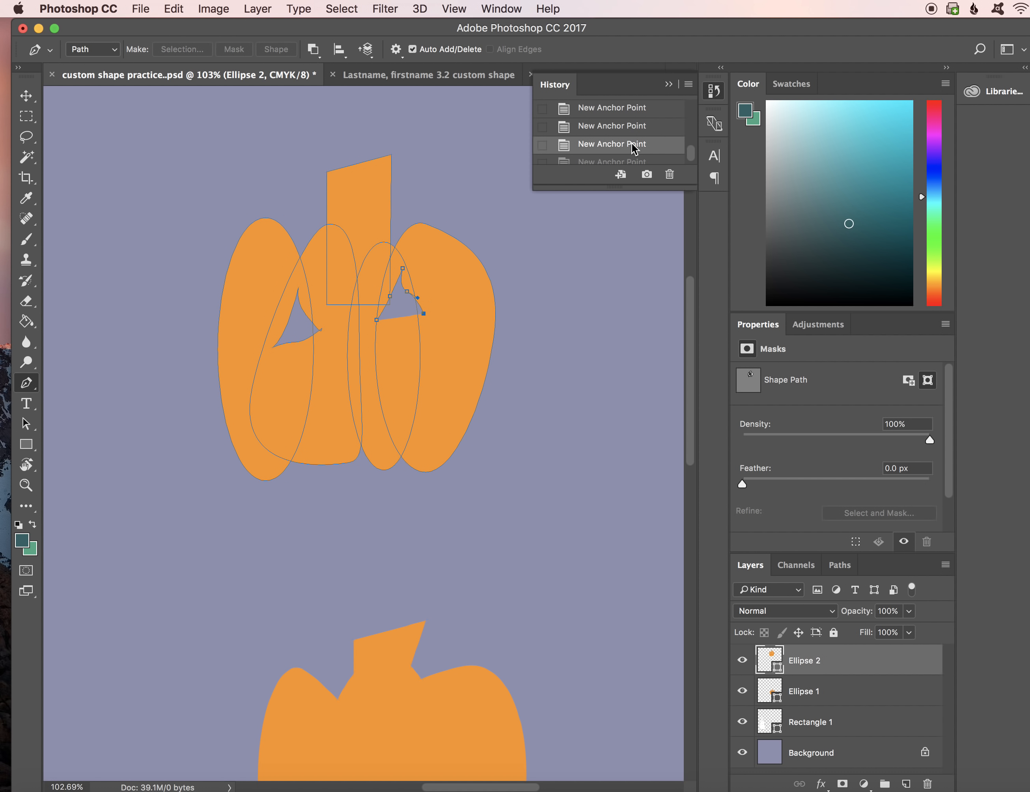
# Step: Finish the right eye cutout by adding a point along its bottom edge and closing the path at its inner corner
pyautogui.click(399, 315)
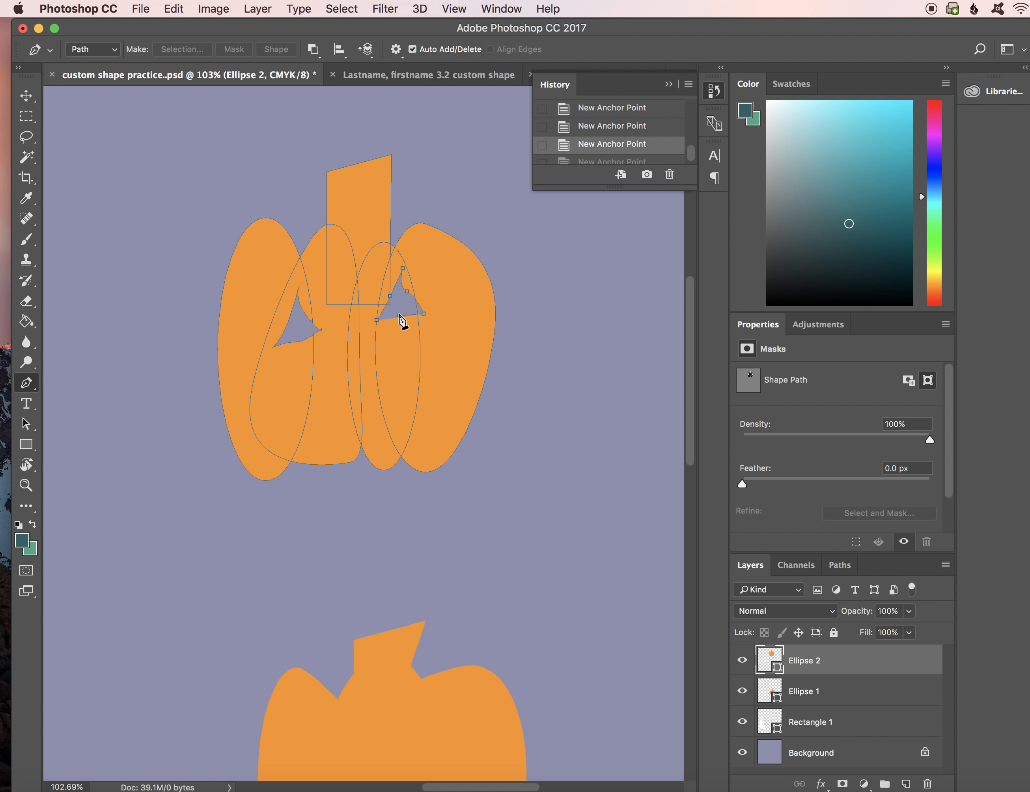
pyautogui.click(377, 320)
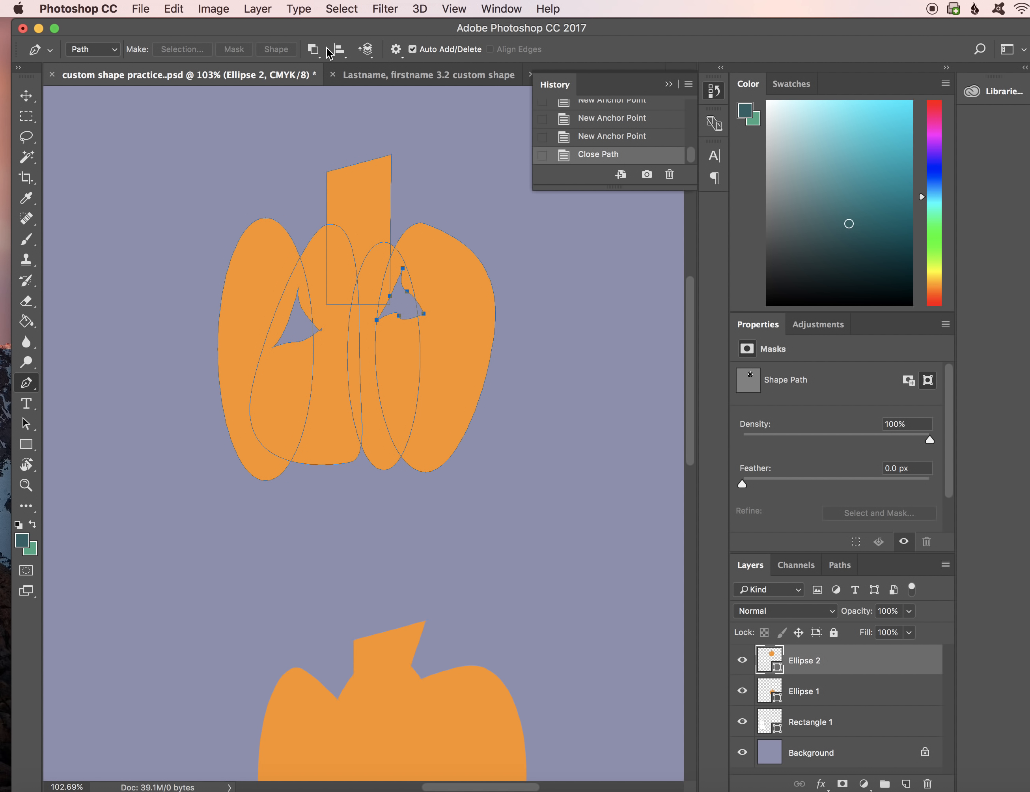
# Step: Draw a closed, curved smile-shaped mouth cutout below the two eyes with the Pen tool
pyautogui.click(298, 376)
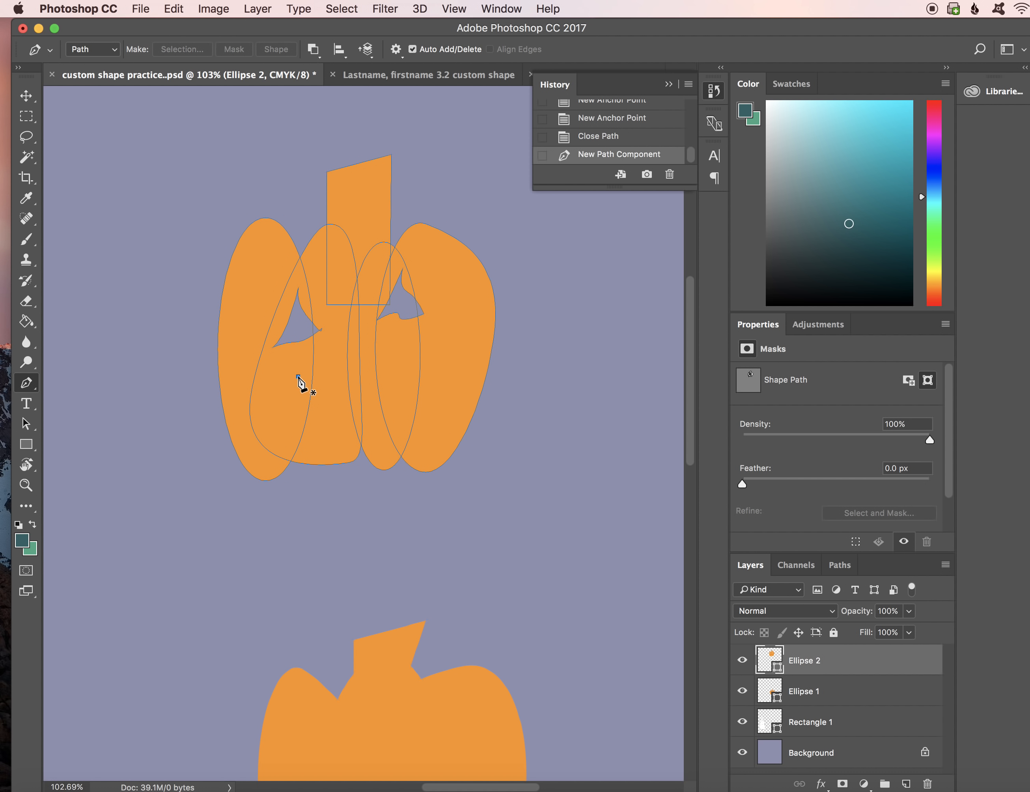
pyautogui.click(354, 380)
pyautogui.click(410, 368)
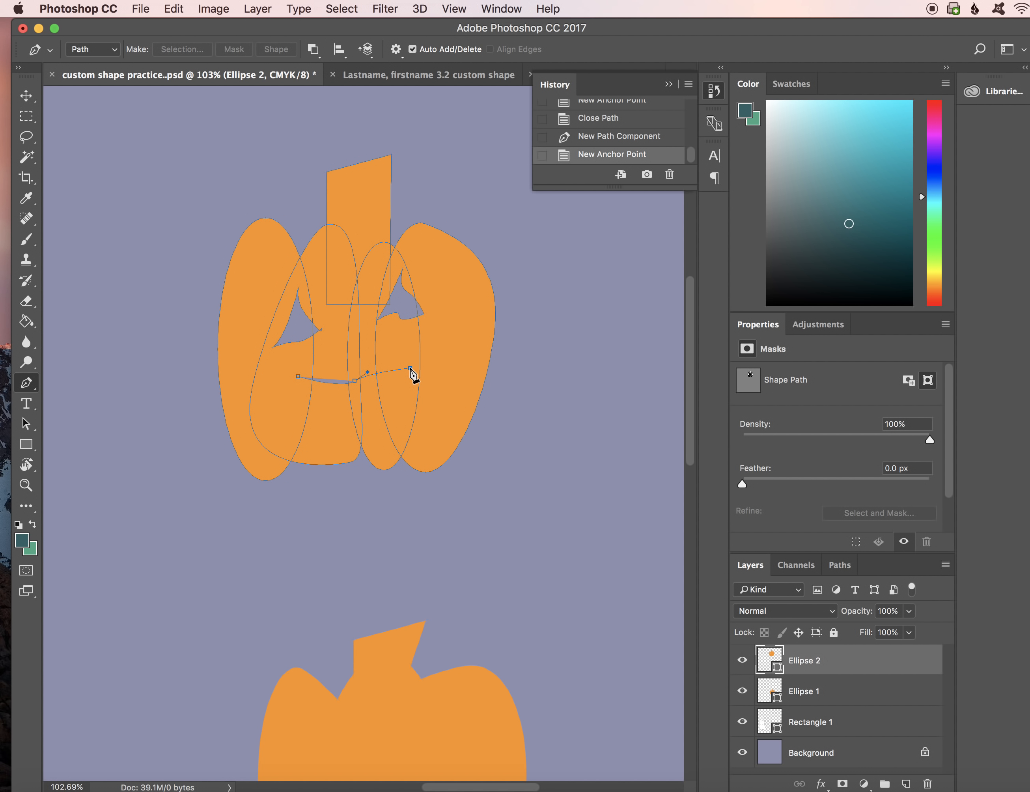
pyautogui.click(357, 422)
pyautogui.moveTo(355, 422); pyautogui.dragTo(334, 419)
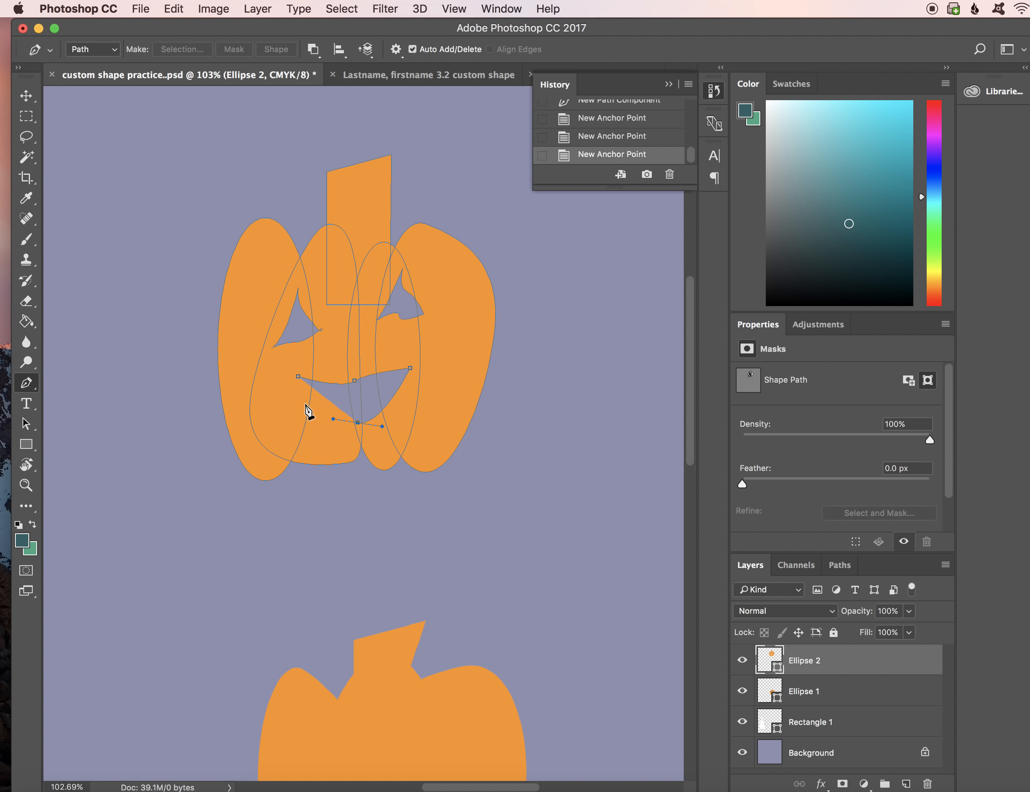
pyautogui.click(298, 377)
# Step: Switch to the Rounded Rectangle Tool with Combine Shapes, and undo the operation change this applies to the mouth path
pyautogui.click(25, 446)
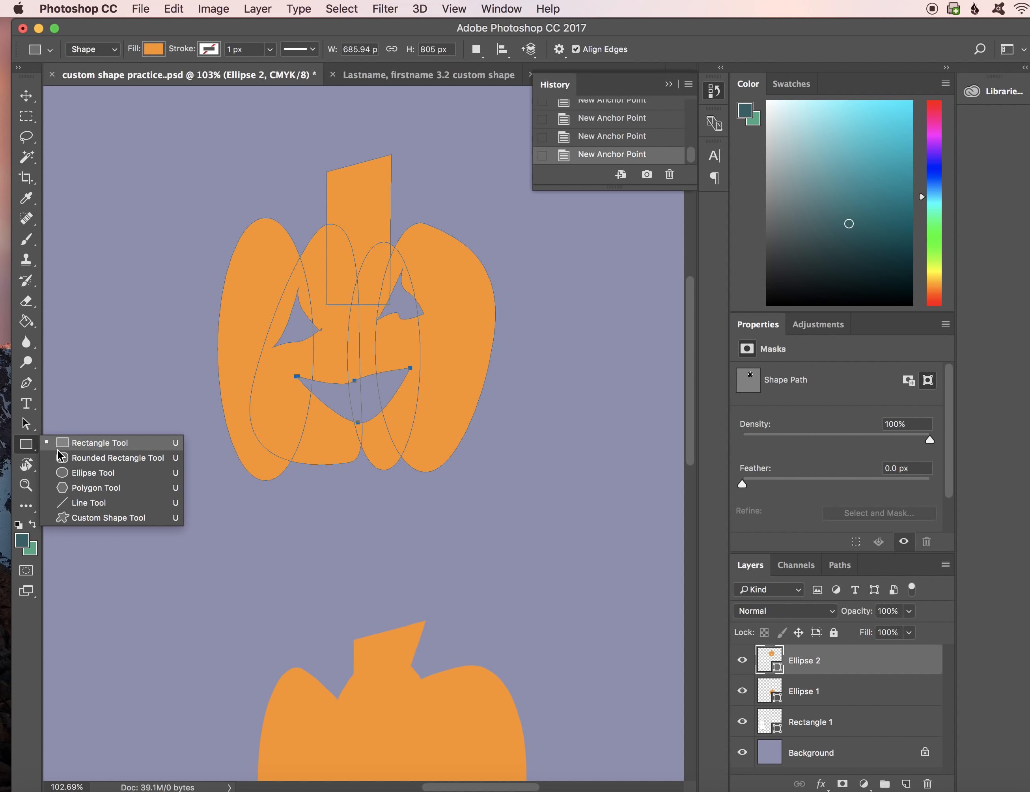
pyautogui.click(73, 456)
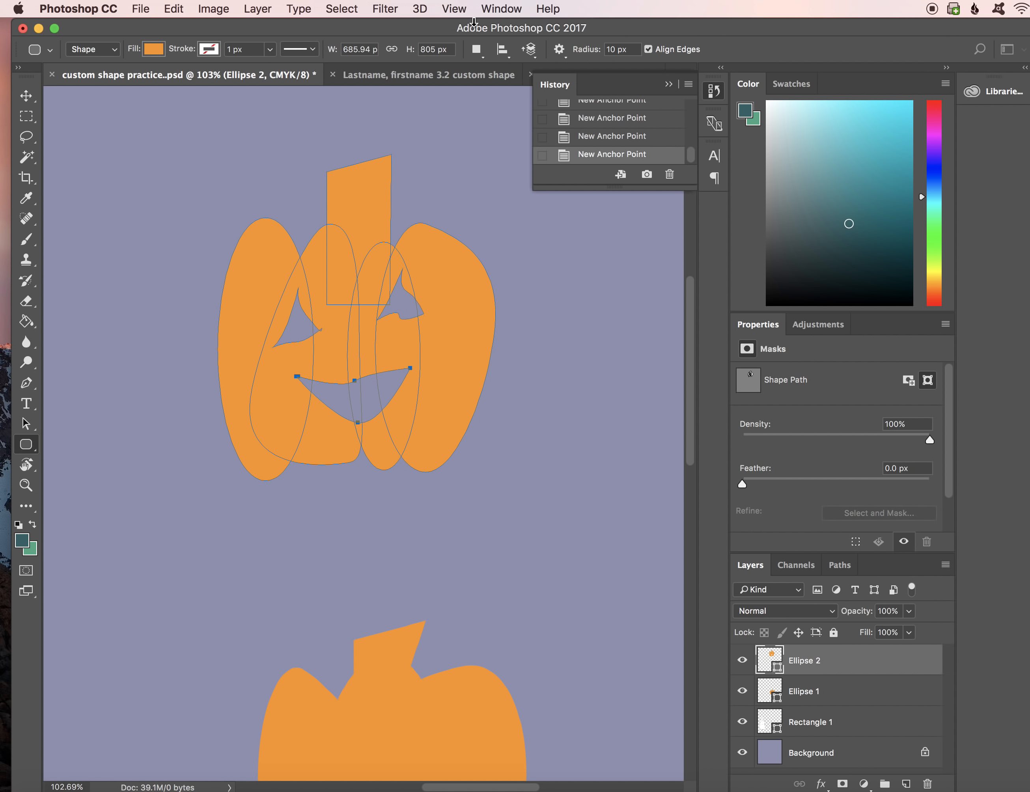
pyautogui.click(477, 50)
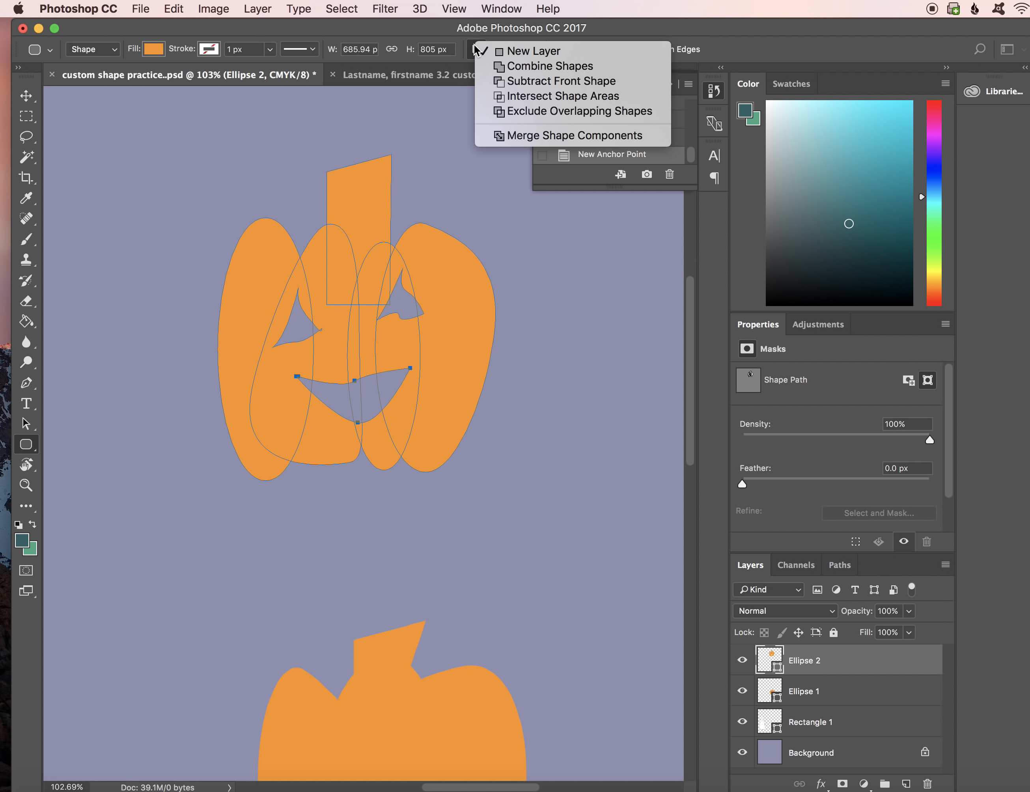
pyautogui.click(488, 65)
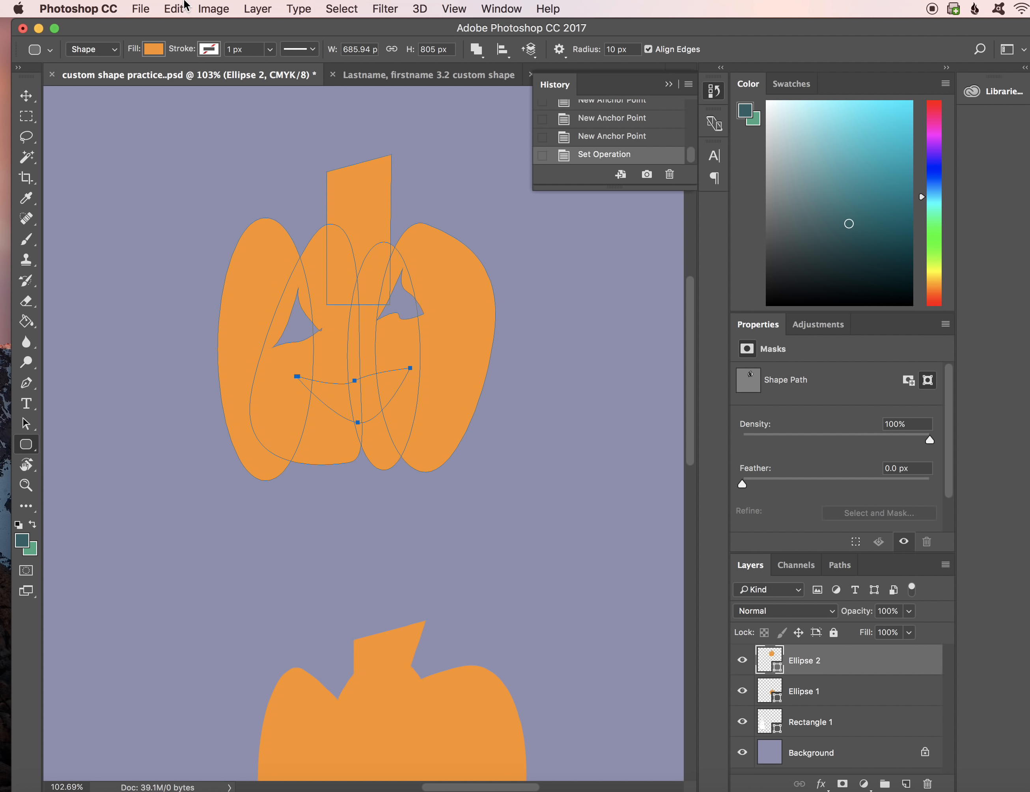
pyautogui.click(174, 9)
pyautogui.click(185, 27)
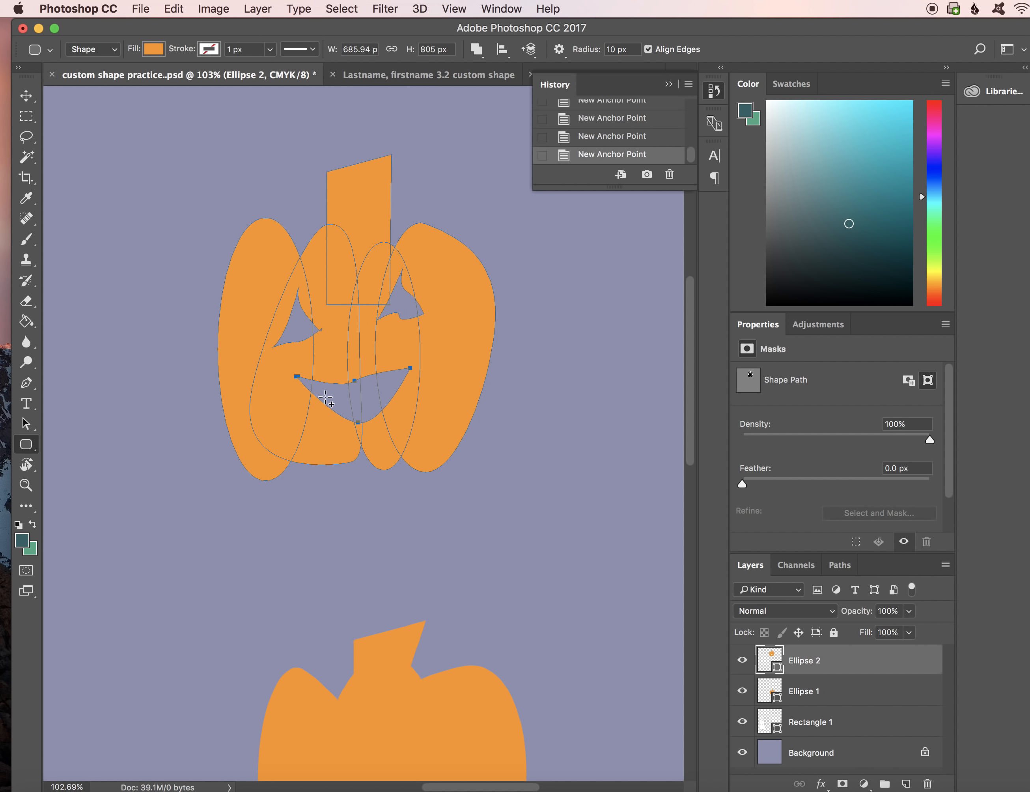
# Step: Add four small rounded-rectangle teeth along the mouth's upper edge and three along its lower edge
pyautogui.moveTo(313, 375); pyautogui.dragTo(388, 378)
pyautogui.moveTo(390, 383); pyautogui.dragTo(390, 384)
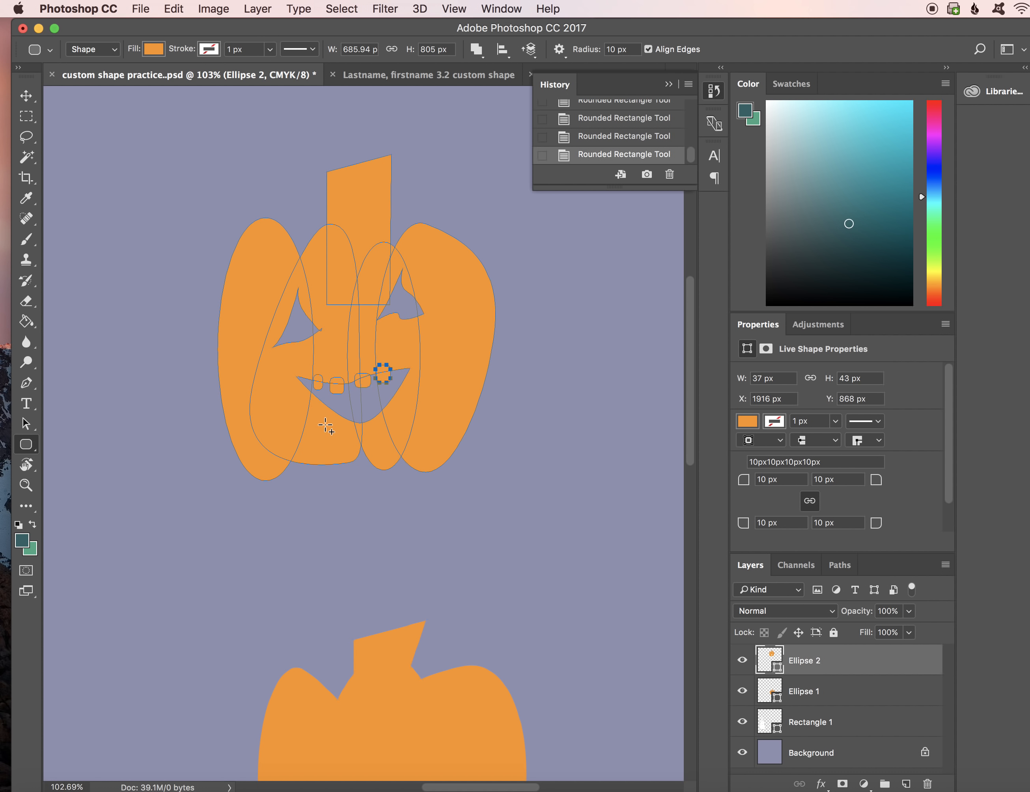
pyautogui.moveTo(326, 411)
pyautogui.mouseDown()
pyautogui.moveTo(335, 401)
pyautogui.moveTo(352, 416)
pyautogui.moveTo(390, 398)
pyautogui.mouseUp()
# Step: Select the pumpkin's two leftmost ellipse paths in turn, and move the whole pumpkin shape slightly upward
pyautogui.click(24, 422)
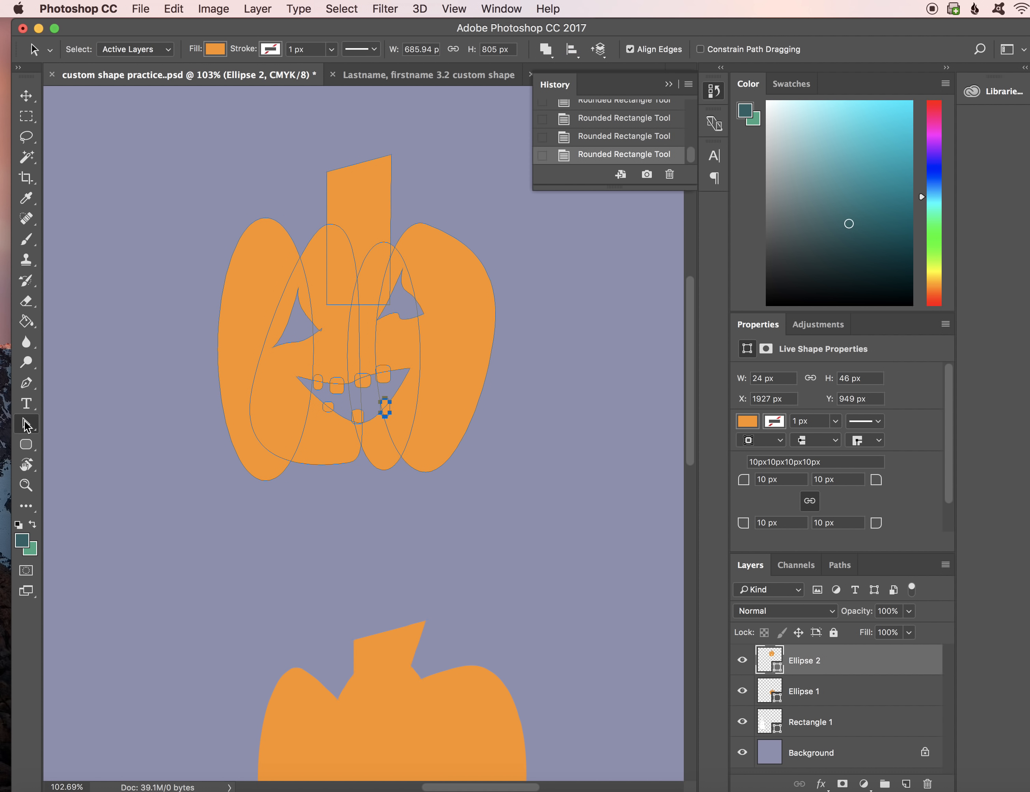
pyautogui.click(238, 371)
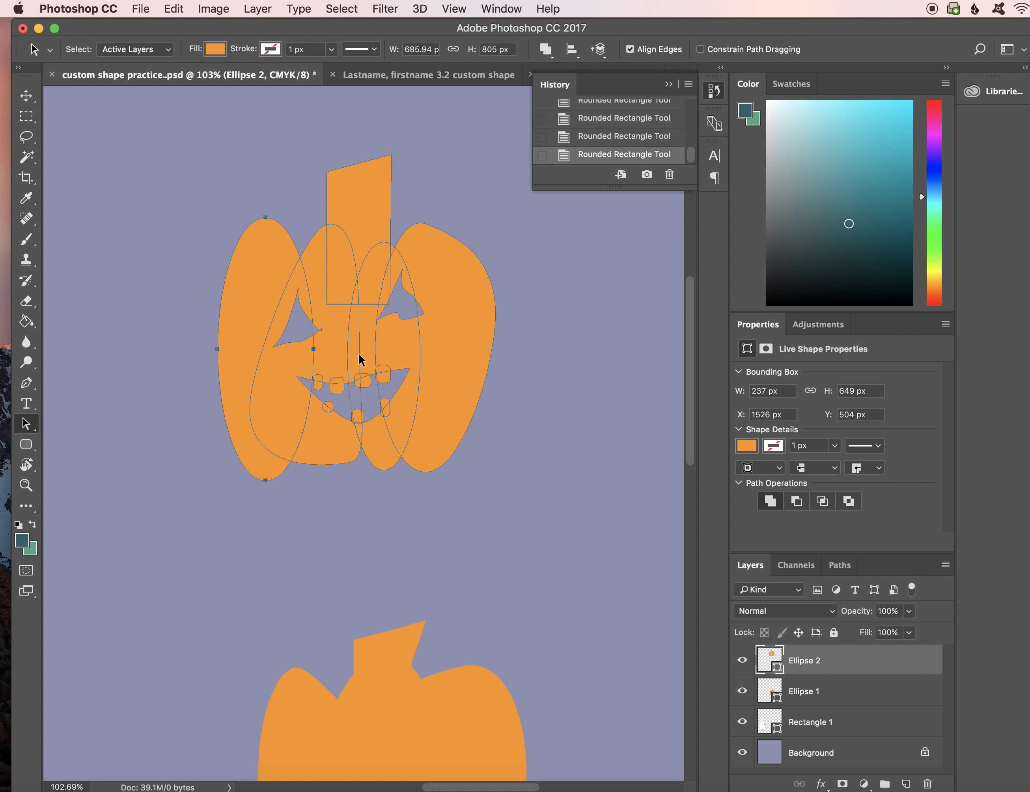
pyautogui.click(337, 348)
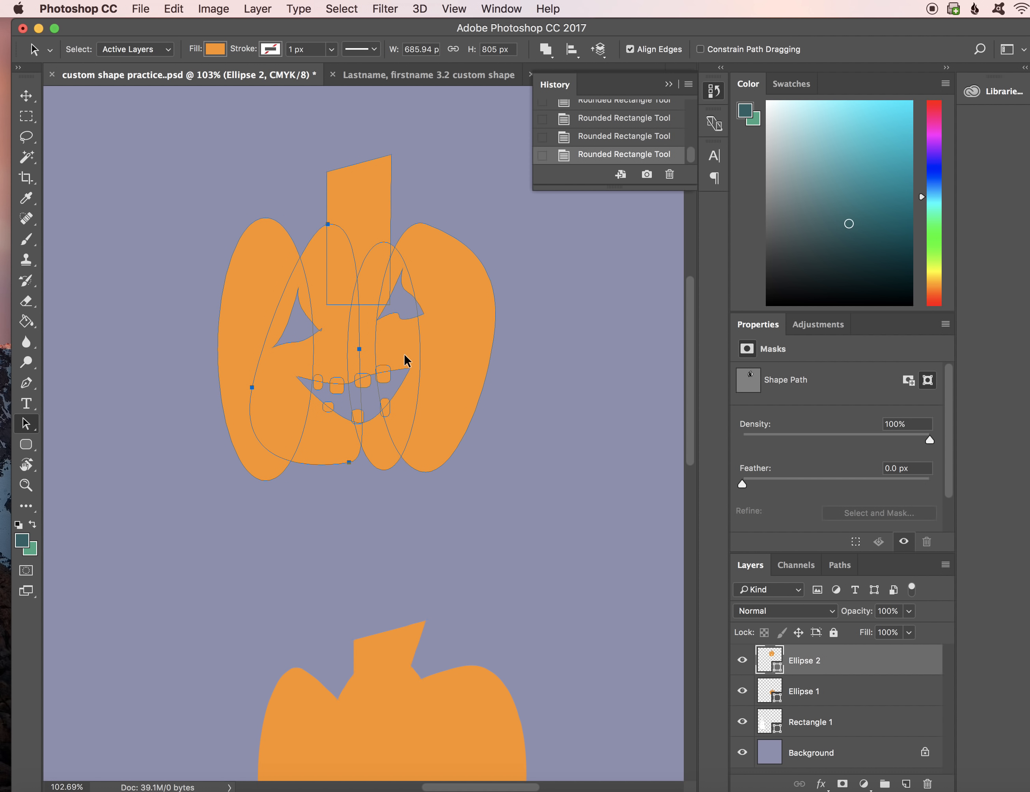
pyautogui.click(26, 96)
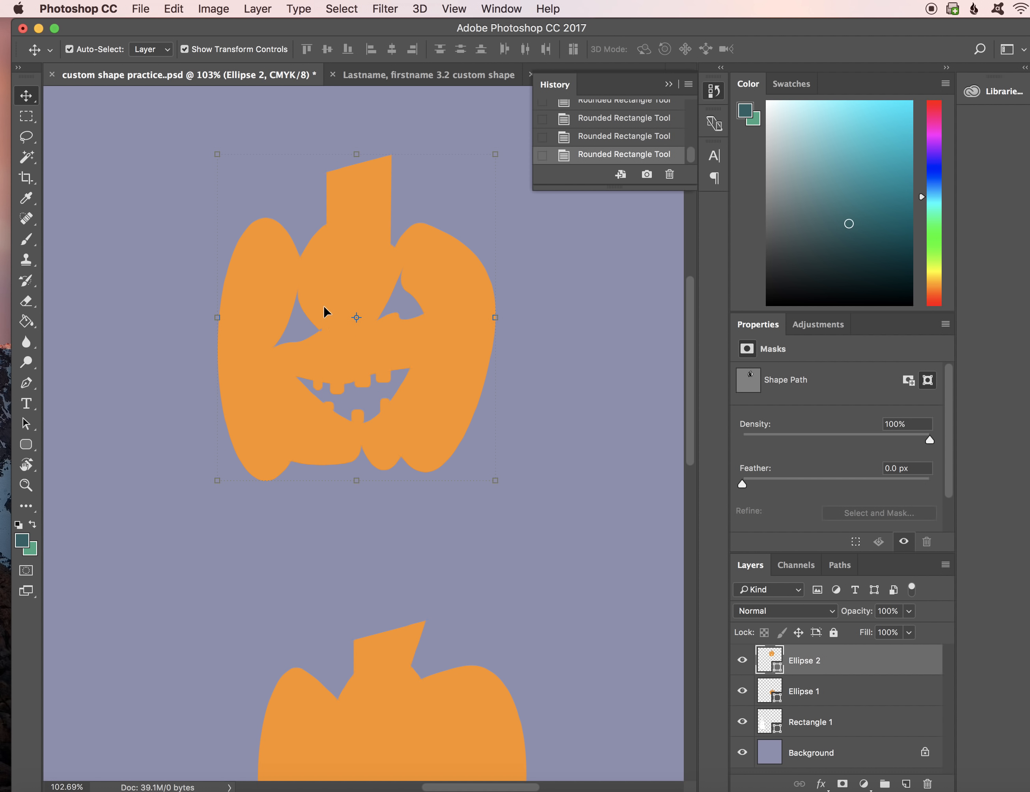
pyautogui.moveTo(323, 305)
pyautogui.mouseDown()
pyautogui.moveTo(281, 278)
pyautogui.moveTo(299, 327)
pyautogui.moveTo(317, 287)
pyautogui.mouseUp()
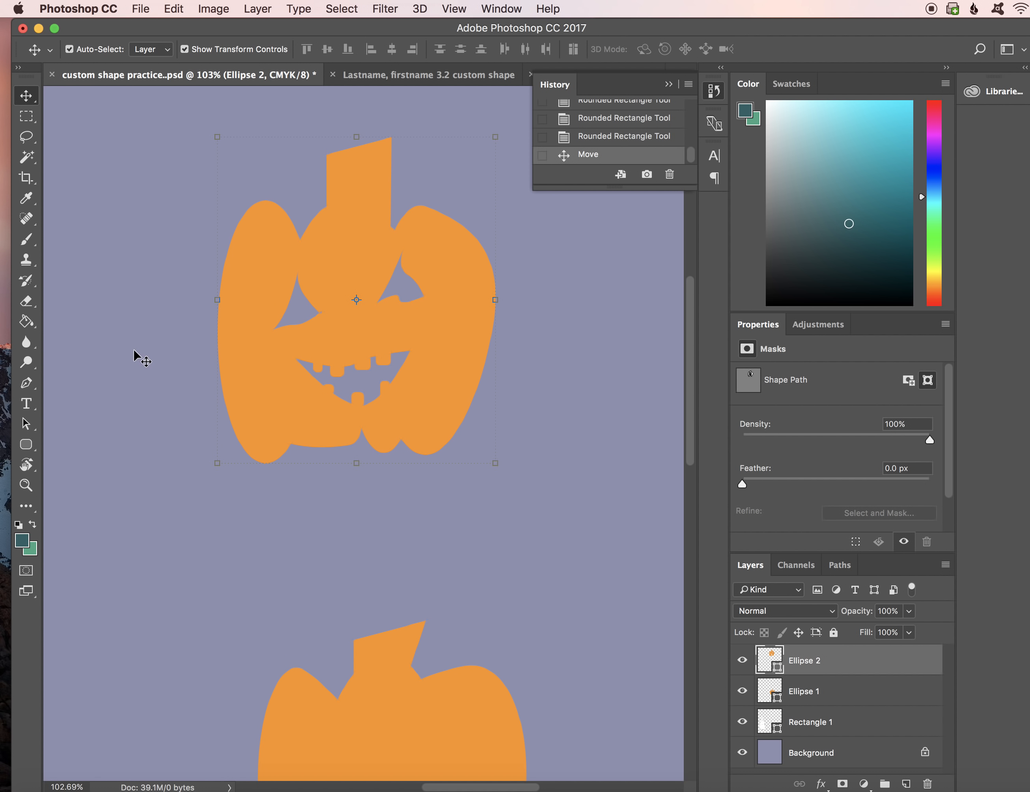
# Step: Define the jack-o'-lantern pumpkin path as a custom shape named "pumpkin"
pyautogui.click(25, 425)
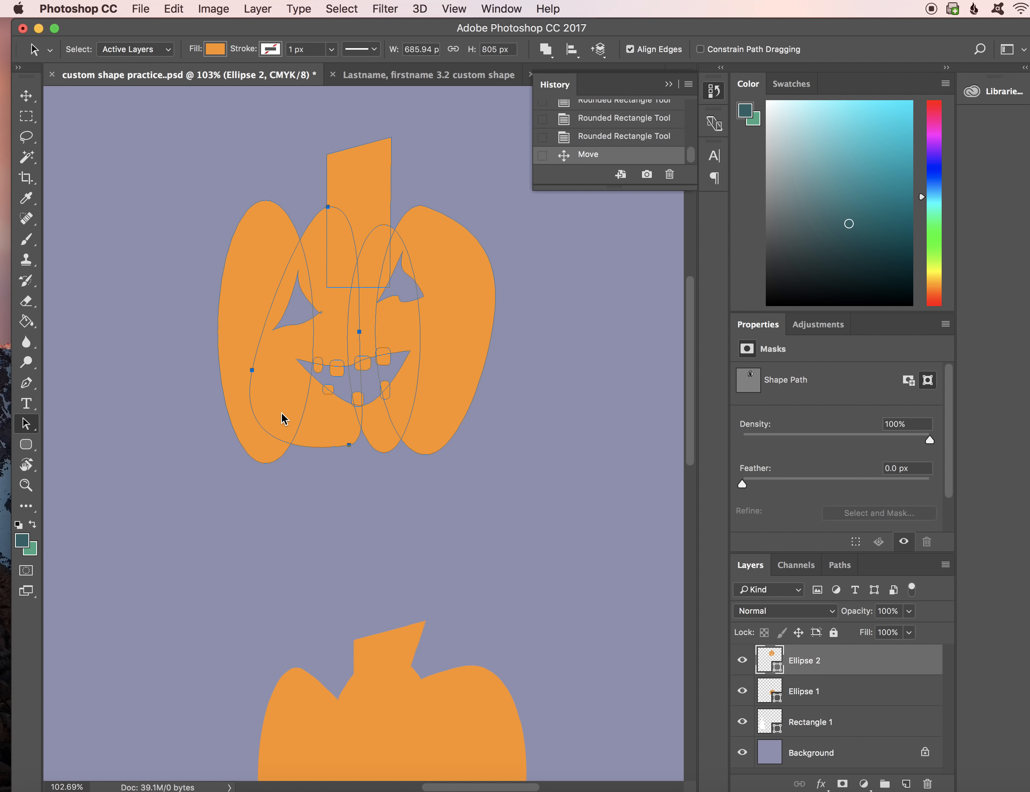
pyautogui.click(178, 6)
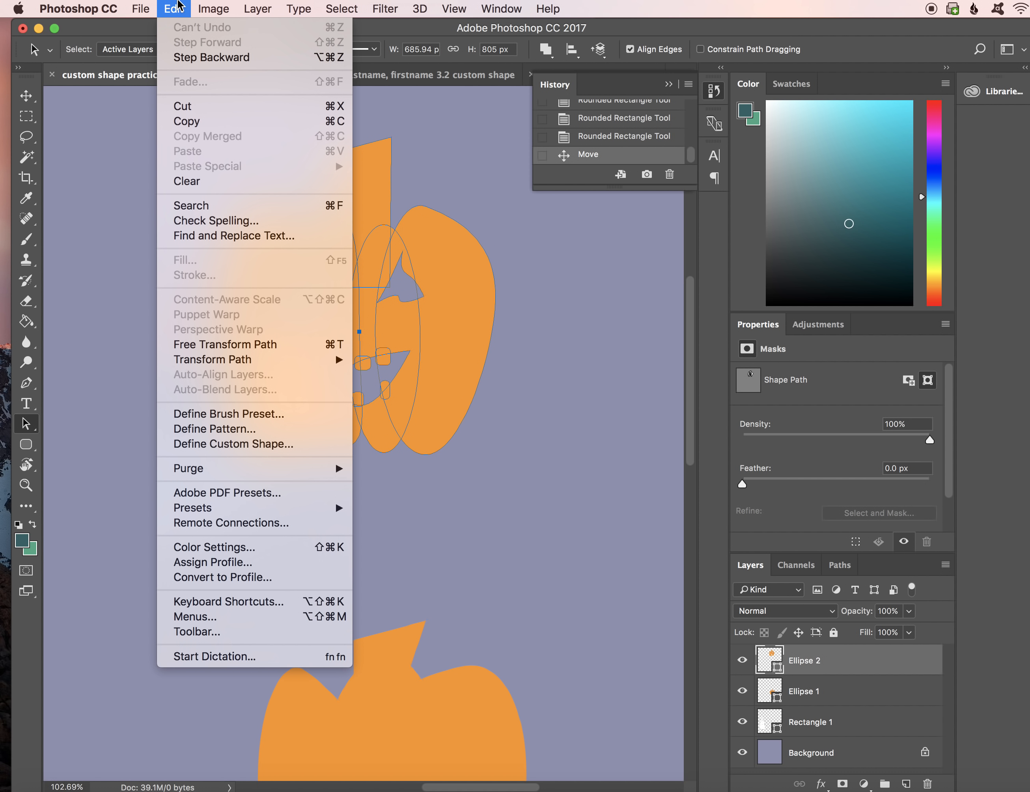
pyautogui.click(231, 446)
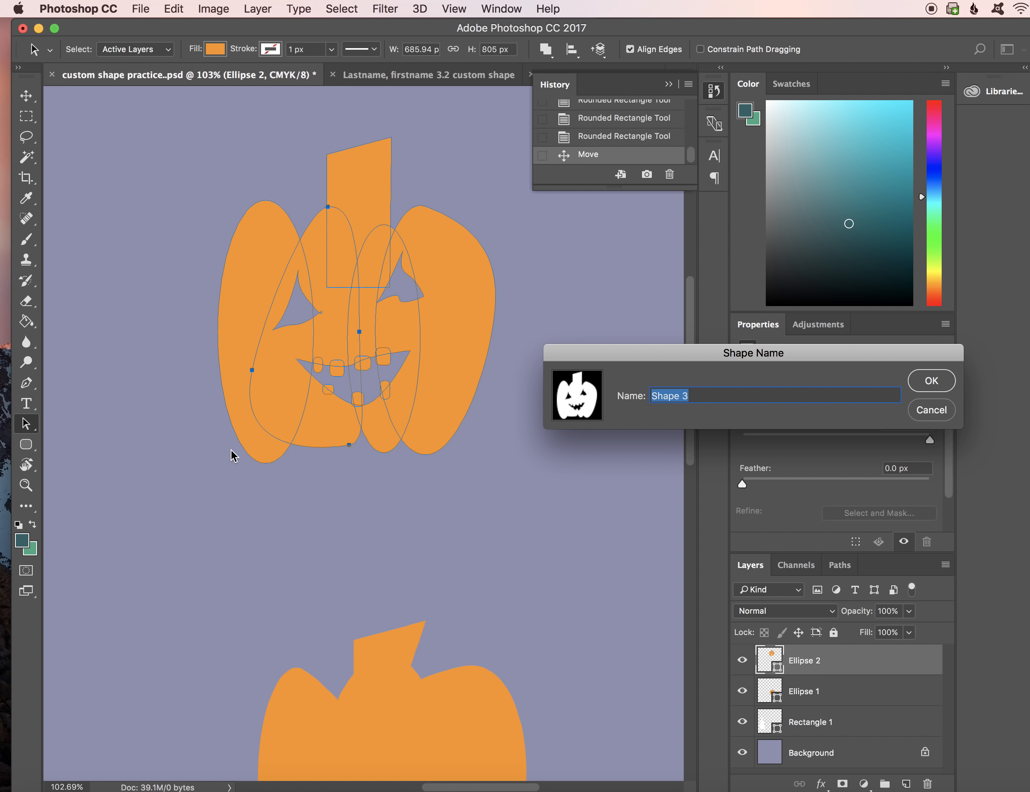
pyautogui.press('BackSpace')
pyautogui.write('pumpkin')
pyautogui.click(932, 381)
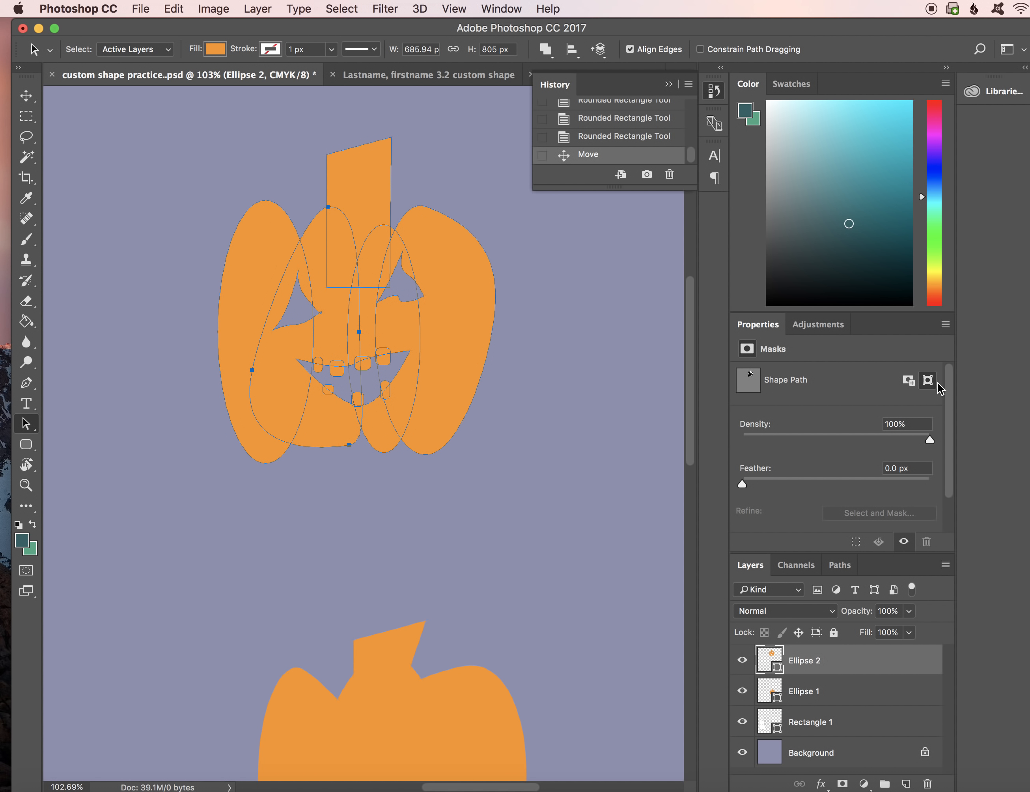
pyautogui.click(24, 423)
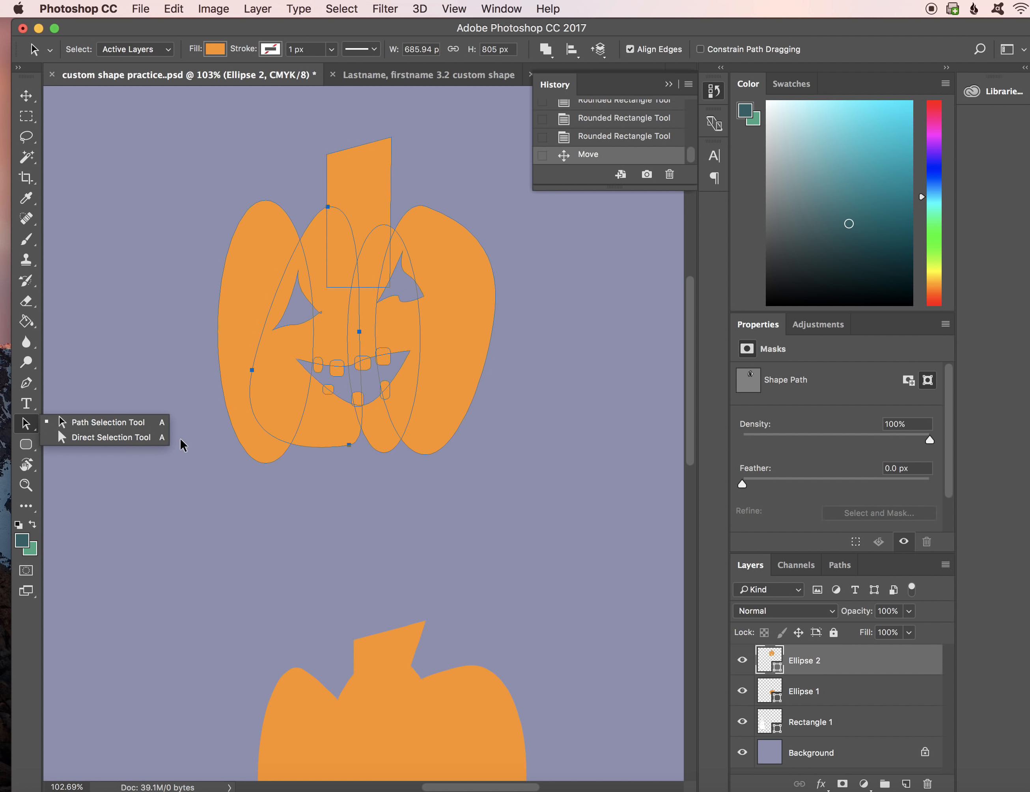
pyautogui.scroll(-7, 181, 440)
pyautogui.hscroll(-3, 181, 440)
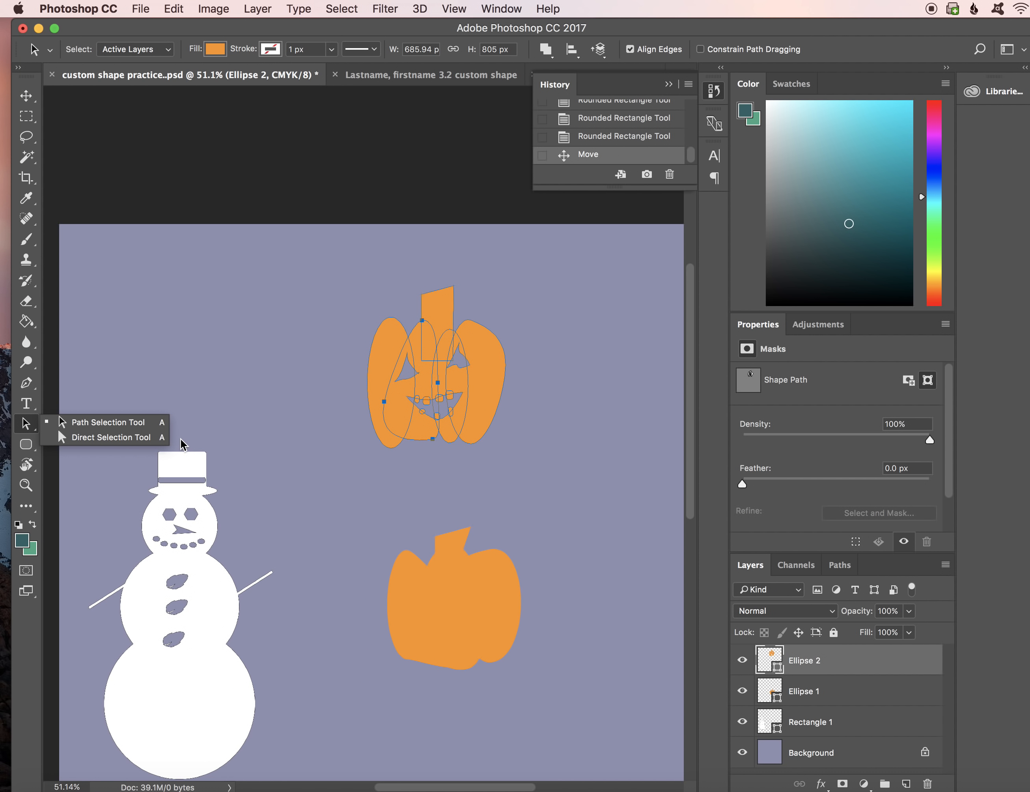